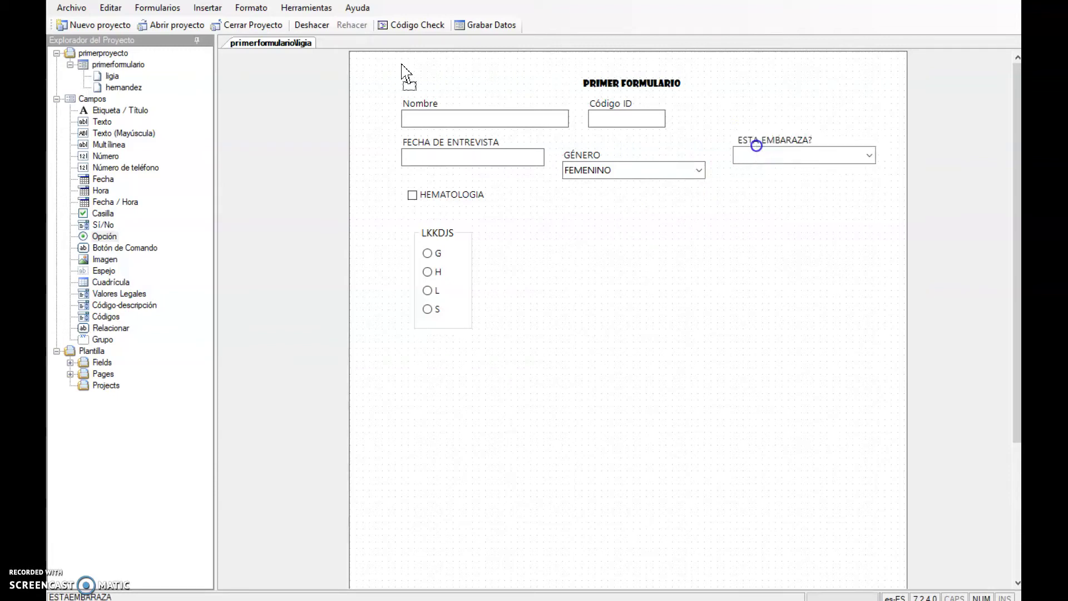
- Move the GÉNERO field up so it lines up with FECHA DE ENTREVISTA and ESTA EMBARAZA?
click(602, 149)
drag(593, 160, 594, 148)
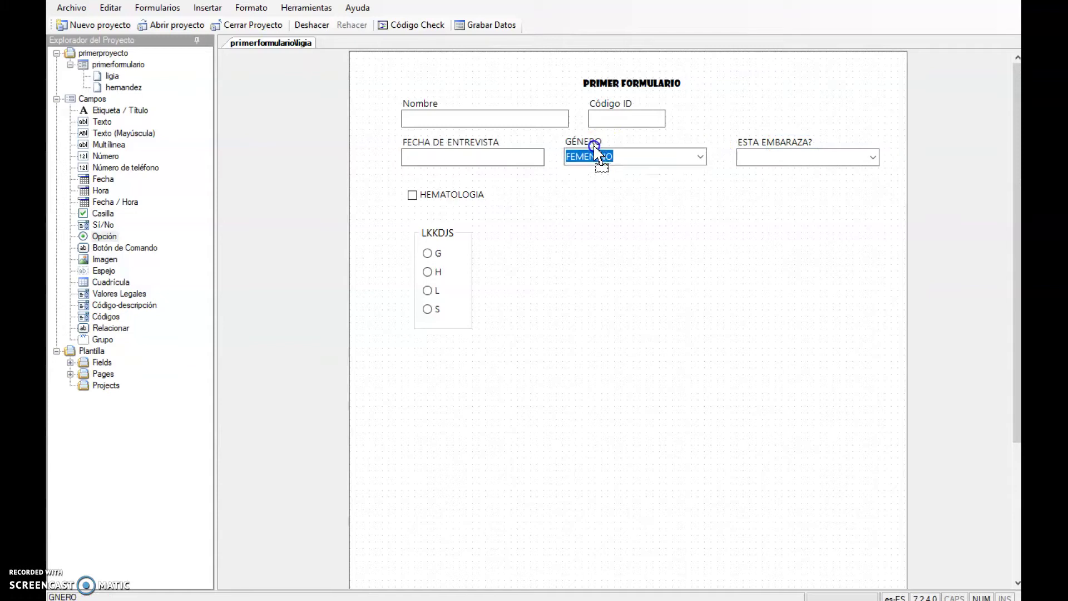
click(602, 148)
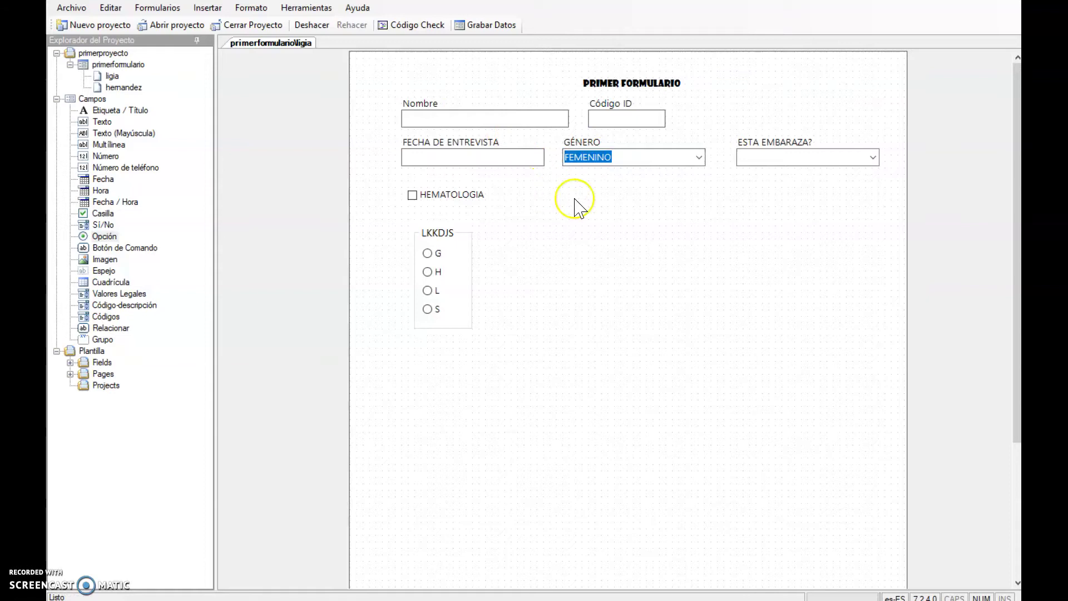
- Try to align the form fields as a stack (Como pila) without selecting any of them
click(252, 9)
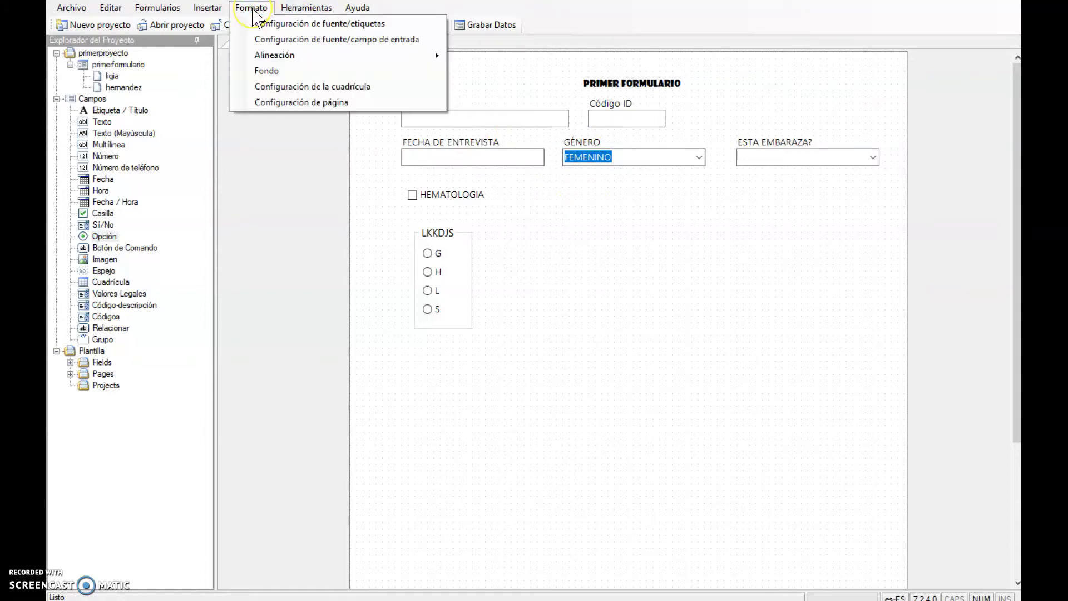
mouse_move(294, 61)
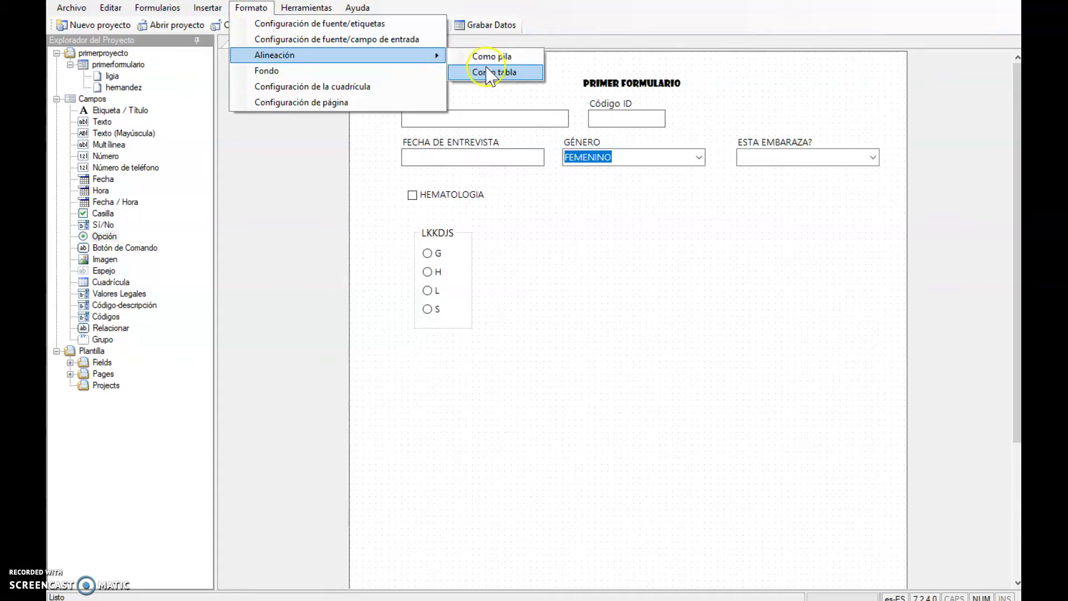
click(506, 60)
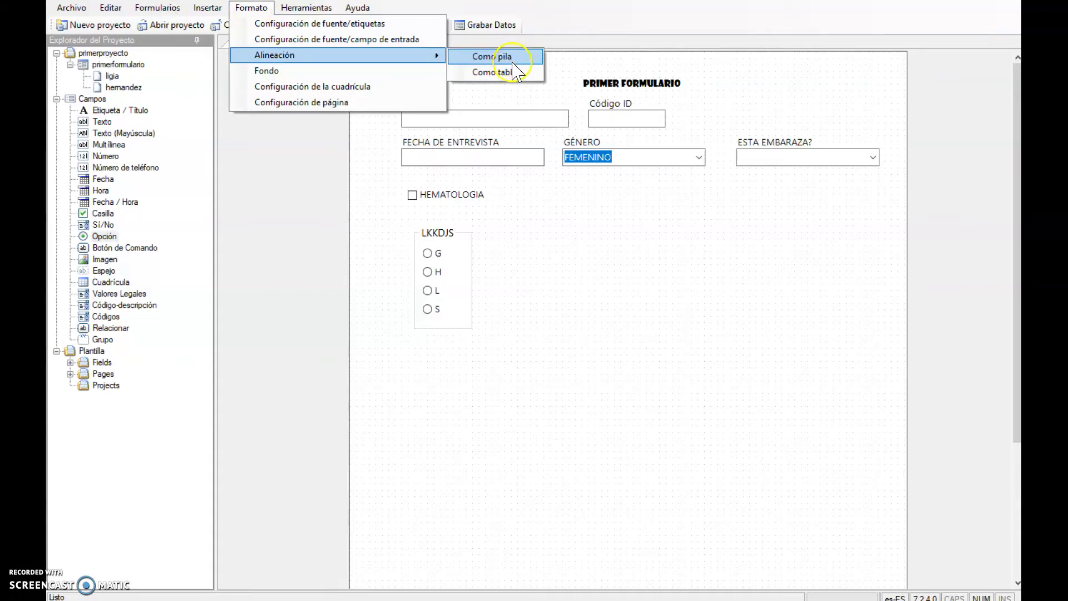
click(507, 61)
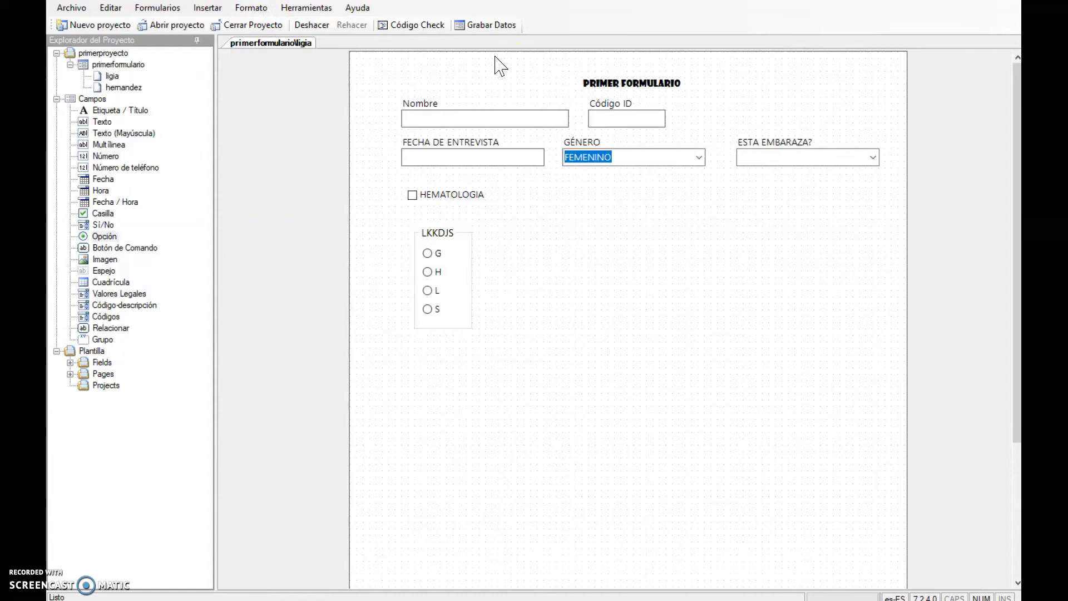
click(251, 8)
click(319, 57)
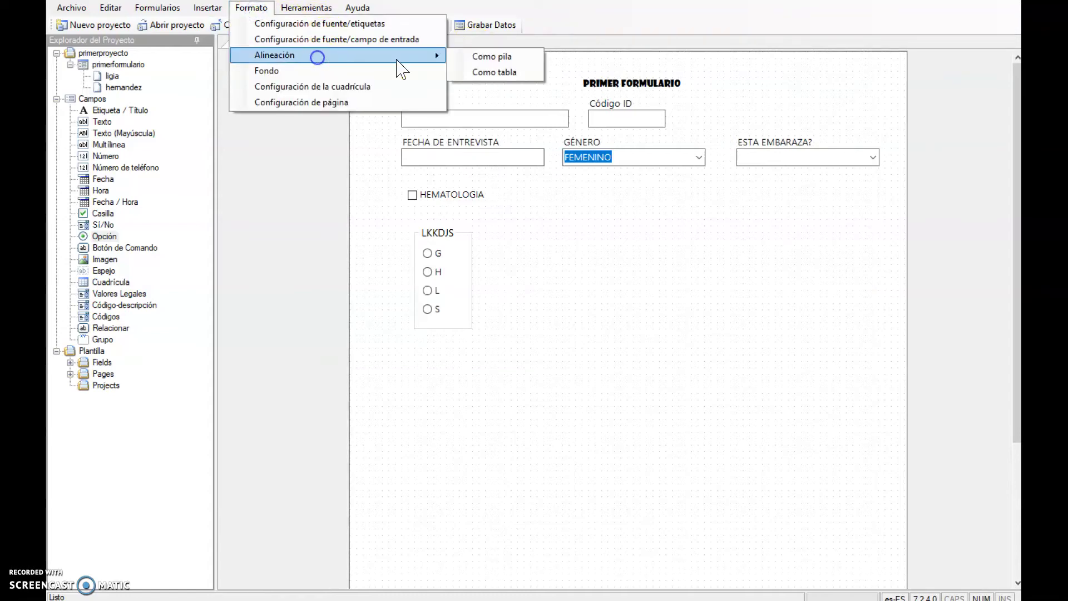
click(472, 60)
- Select all the form fields and align them as a stack in a single column
drag(392, 78, 878, 366)
click(250, 8)
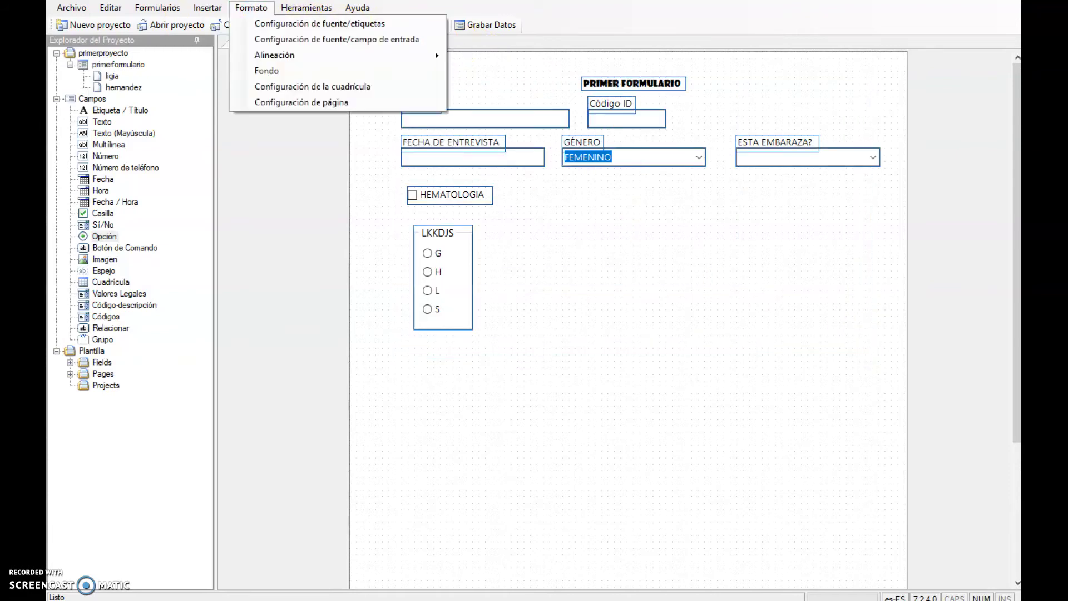
mouse_move(389, 55)
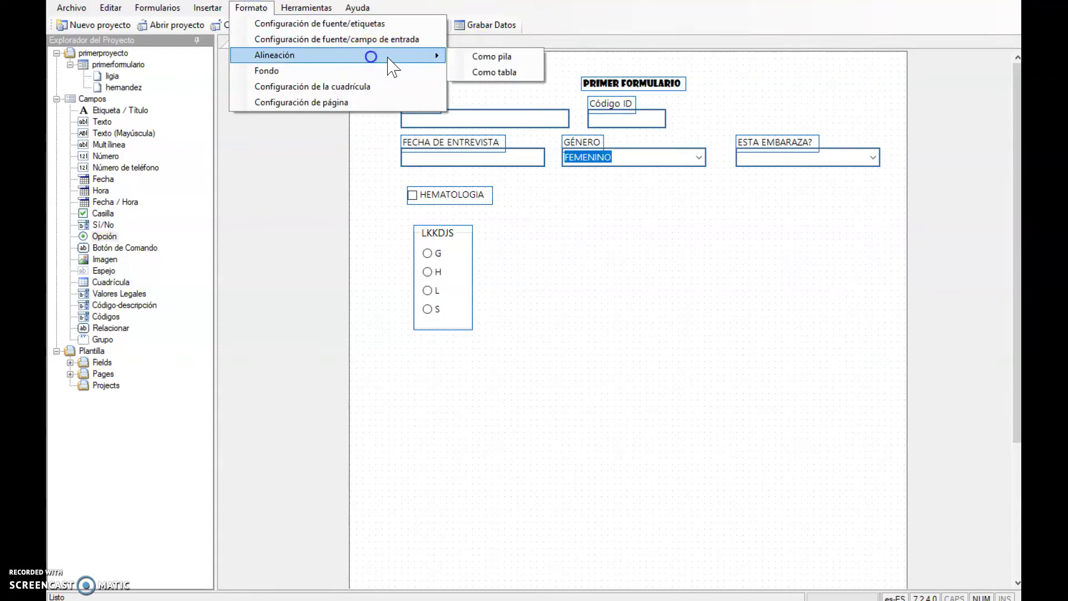
click(479, 71)
click(473, 120)
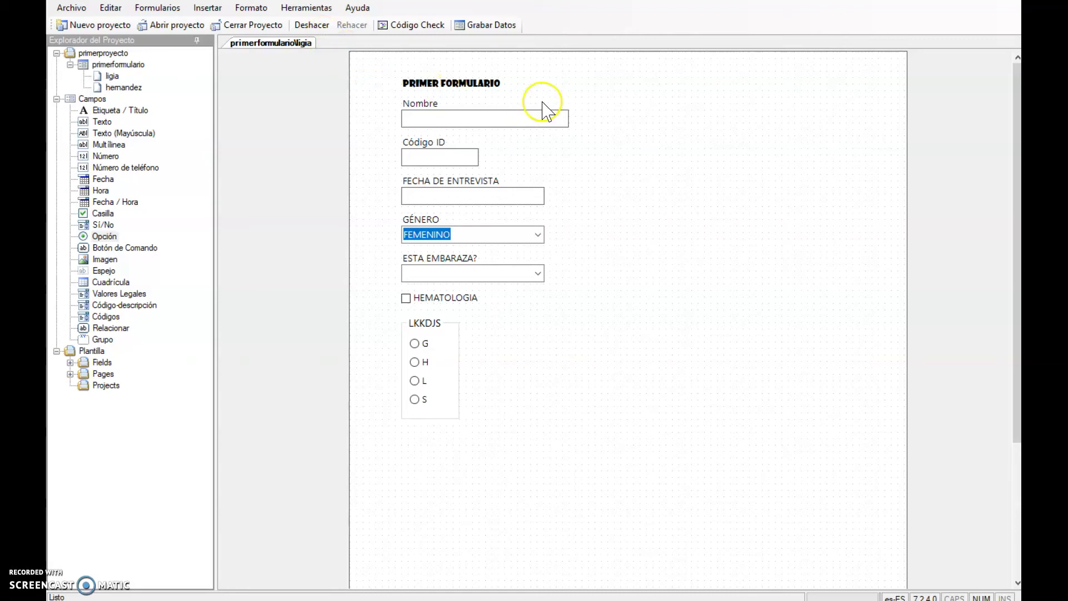
- Select all the stacked fields and align them as a table (Como tabla)
drag(389, 67, 572, 445)
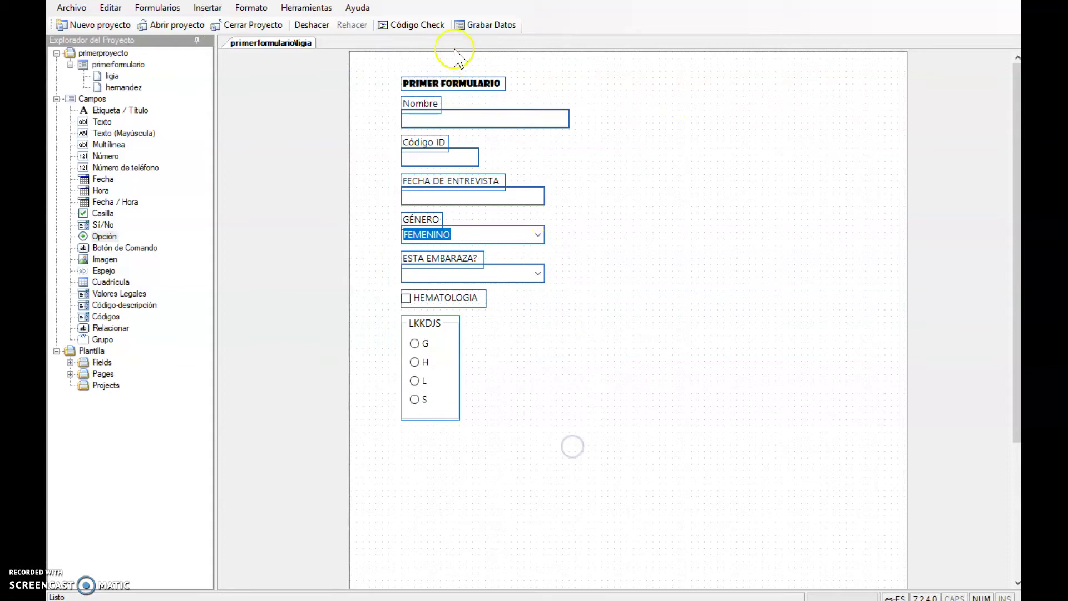
click(256, 8)
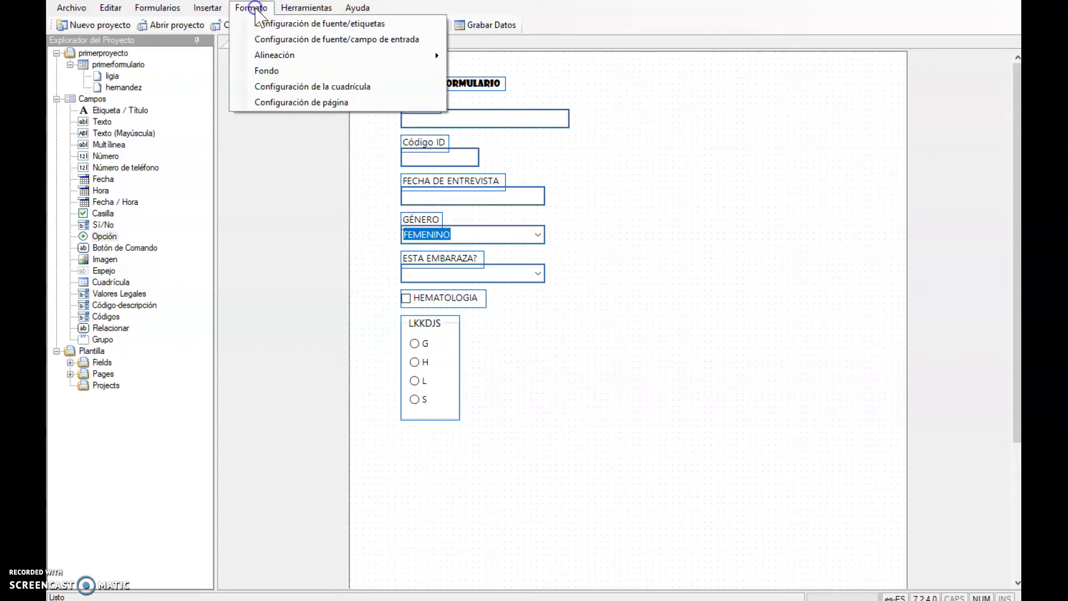
click(289, 55)
click(508, 73)
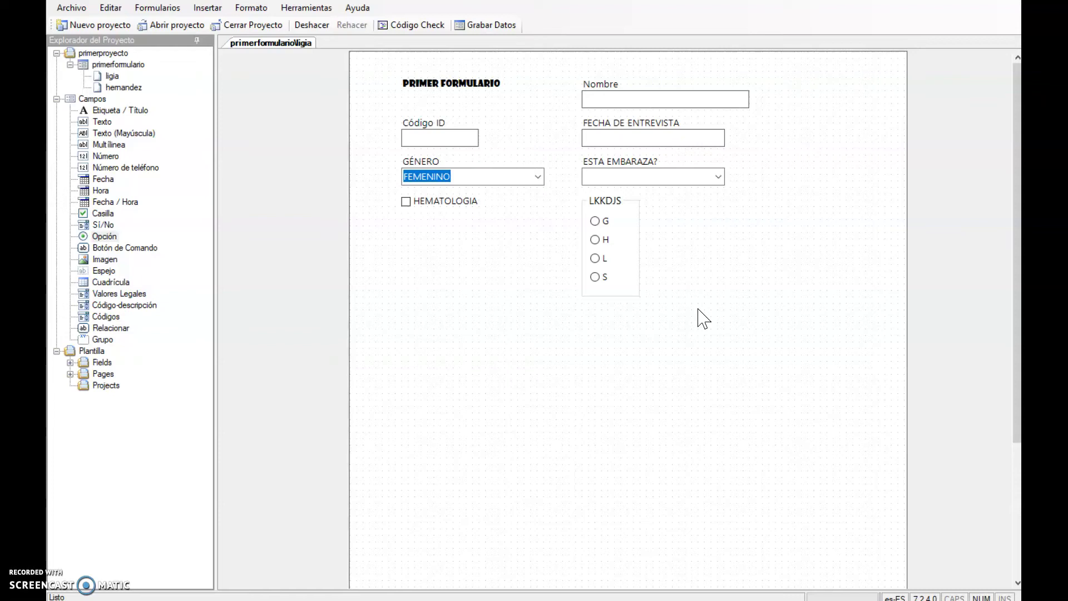
- Examine the alignment and sizing commands available for the fields on the form page
click(697, 291)
click(596, 230)
right_click(765, 198)
click(799, 168)
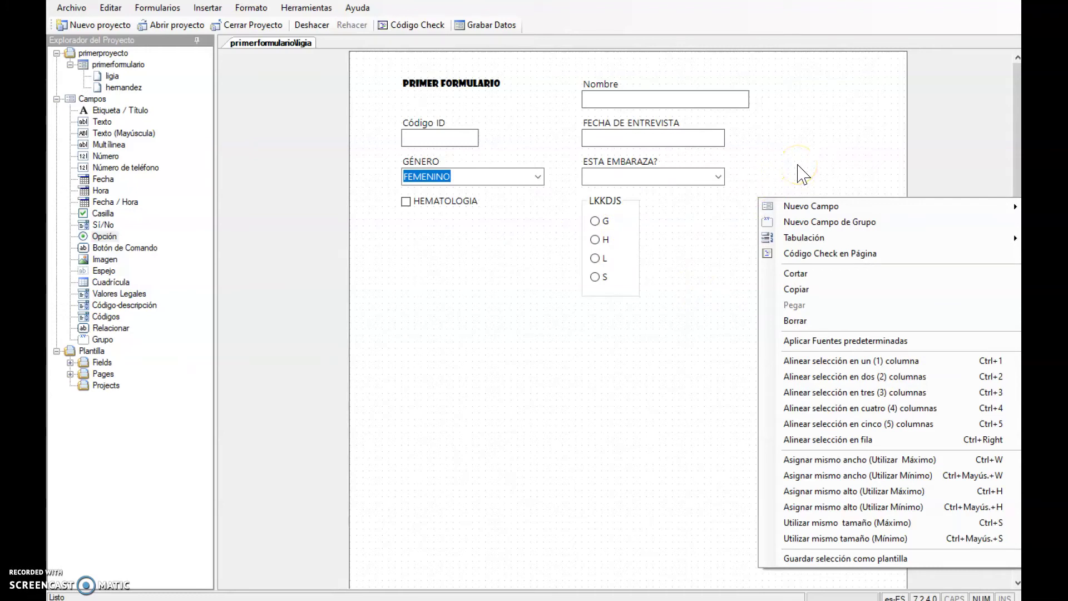
click(728, 244)
right_click(720, 213)
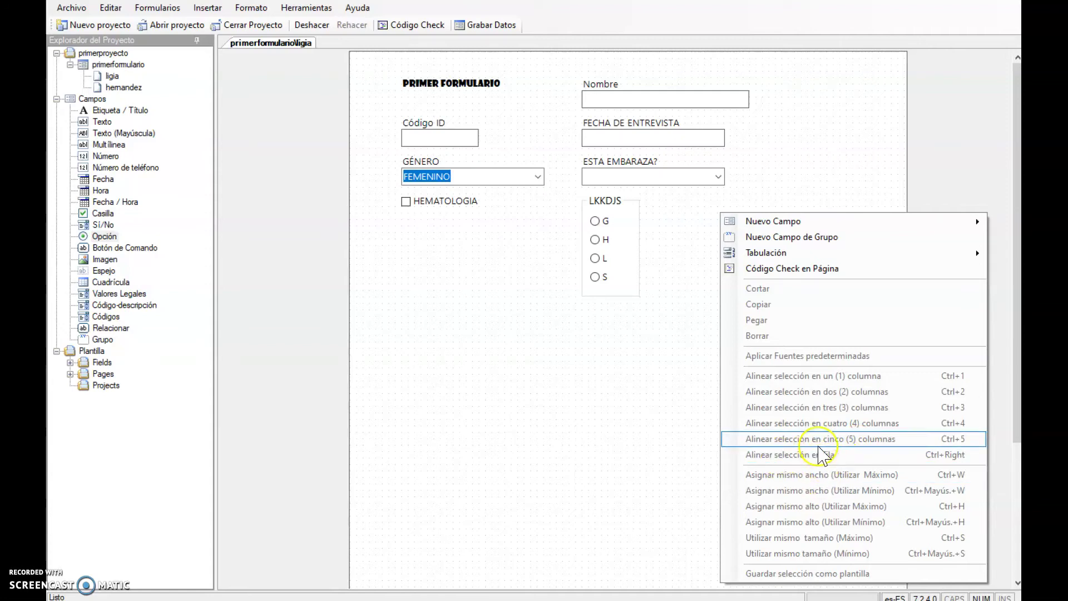
click(628, 410)
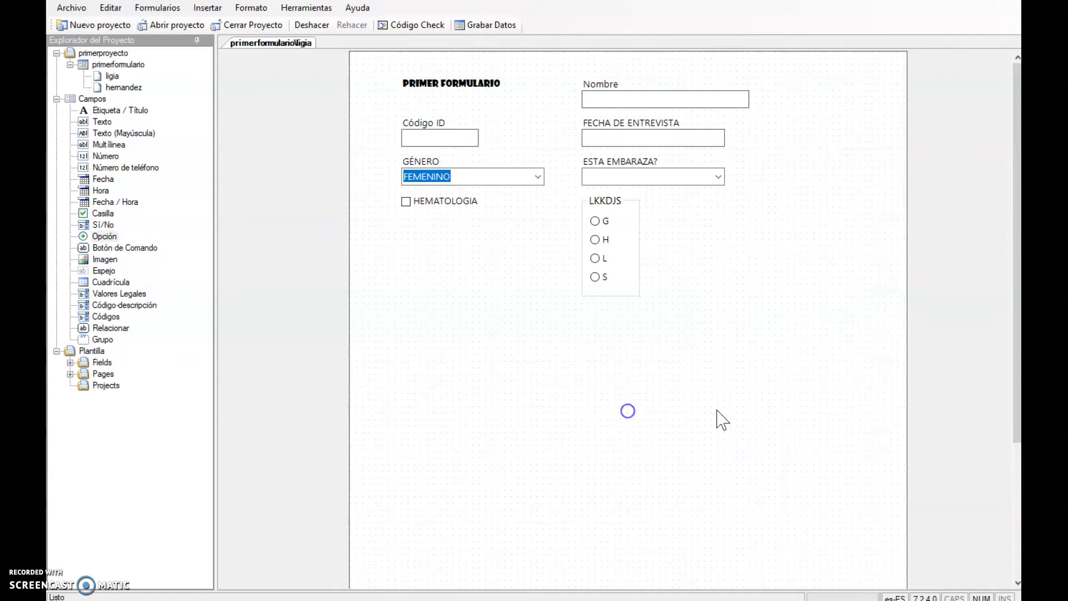
- Select all the form fields and try to align the selection in three columns
click(388, 74)
drag(389, 74, 758, 336)
right_click(758, 306)
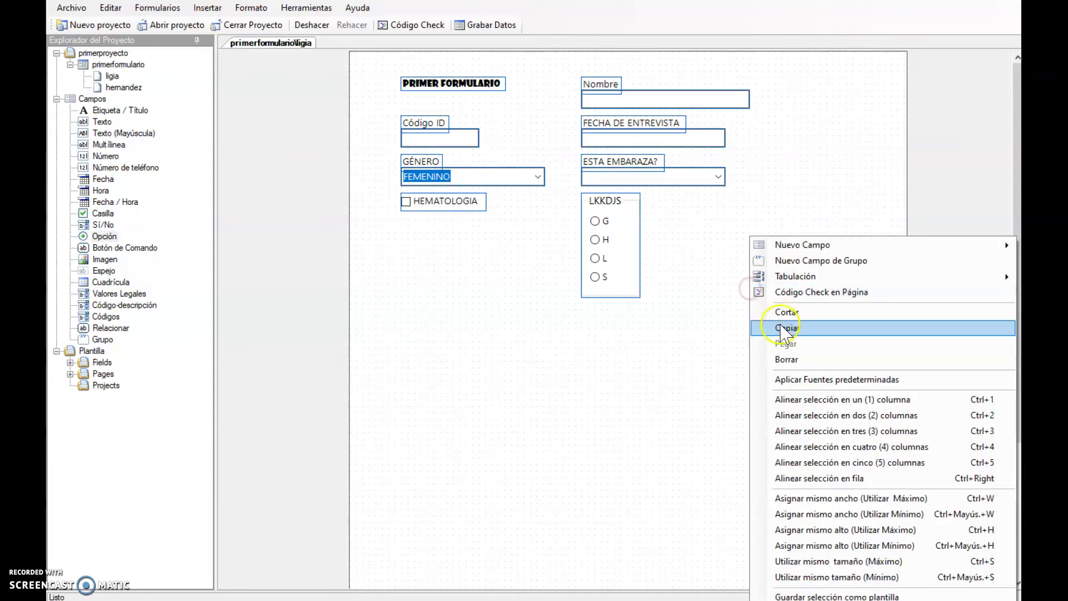
click(837, 434)
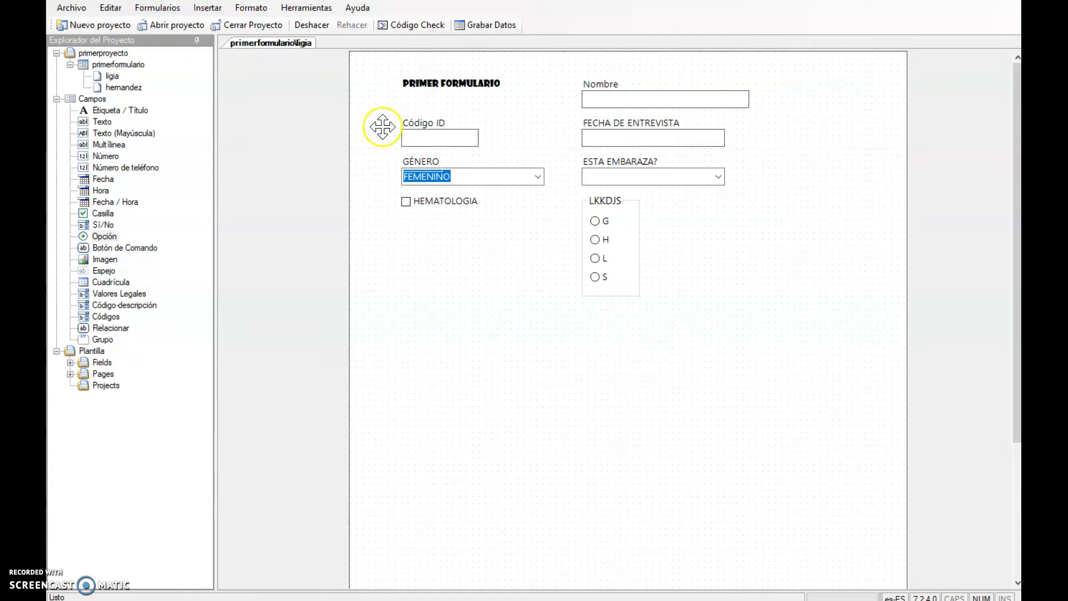
- Show the tab order of the form fields (Enseñar Orden de Tabulación)
right_click(489, 287)
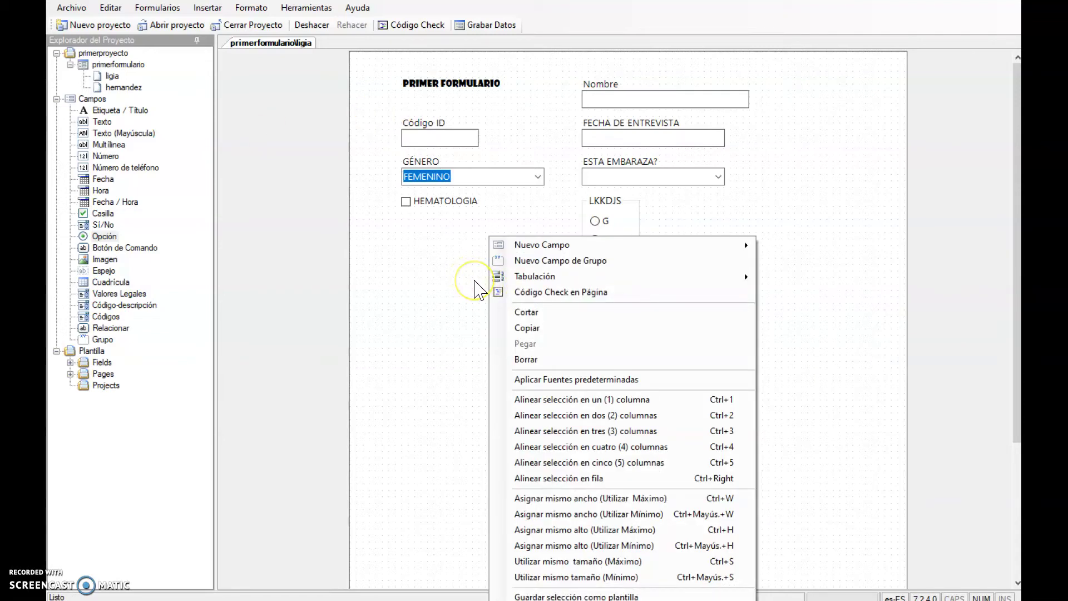
mouse_move(527, 282)
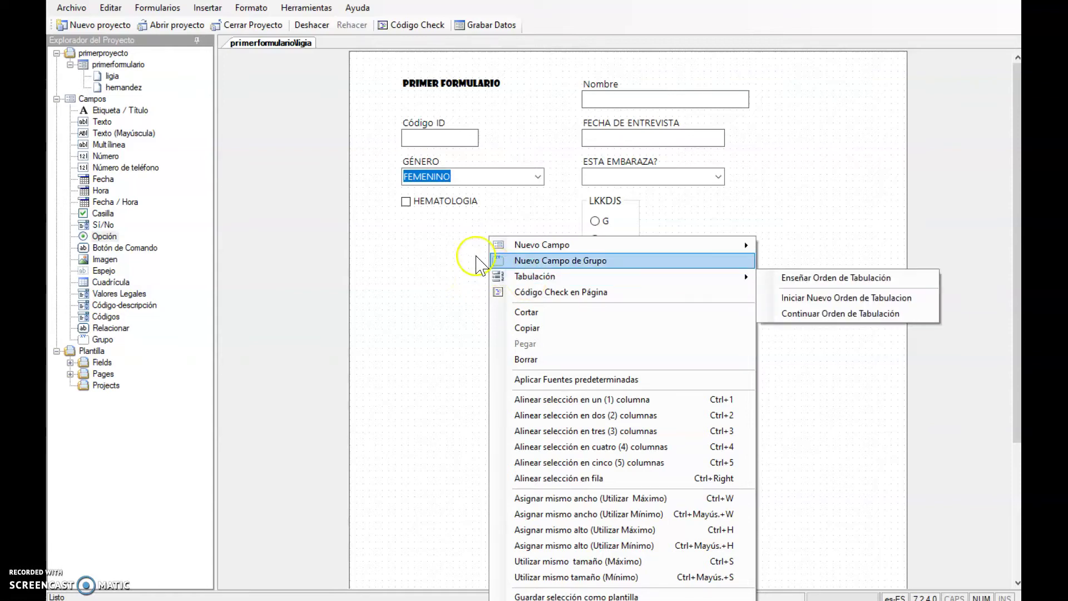
right_click(452, 269)
mouse_move(474, 283)
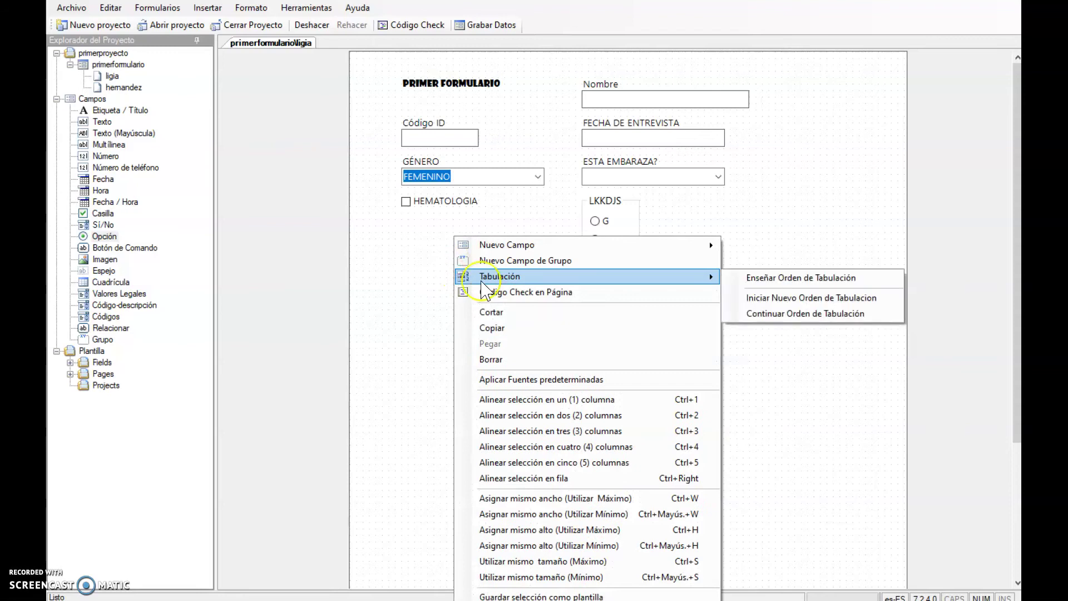
click(837, 286)
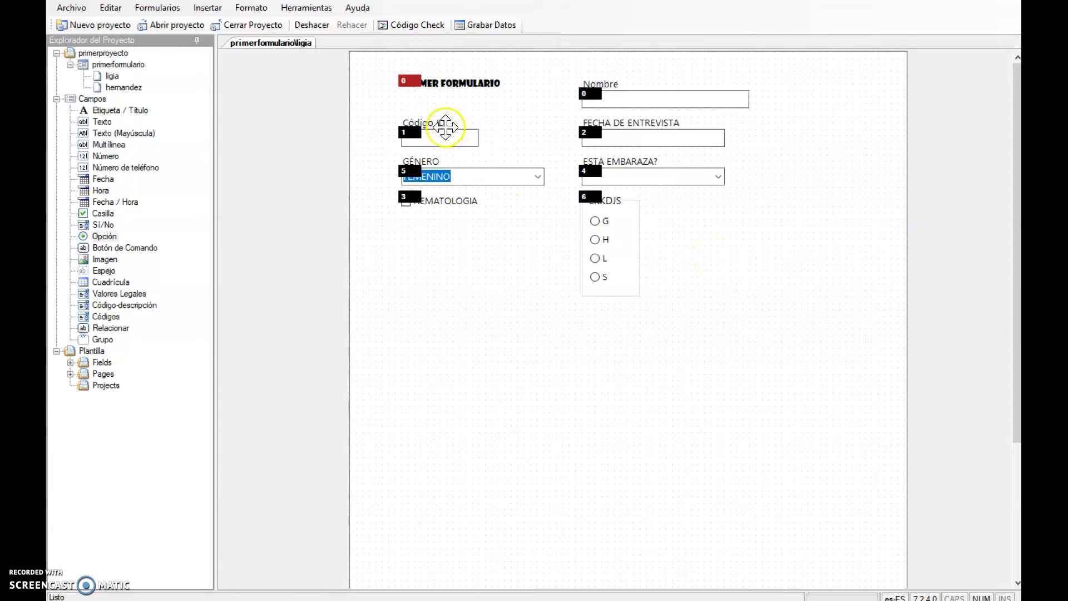
- Set the tab order to Código ID 1, Nombre 2, FECHA DE ENTREVISTA 3, GÉNERO 4, ESTA EMBARAZA? 5, HEMATOLOGIA 6, LKKDJS 7
right_click(412, 138)
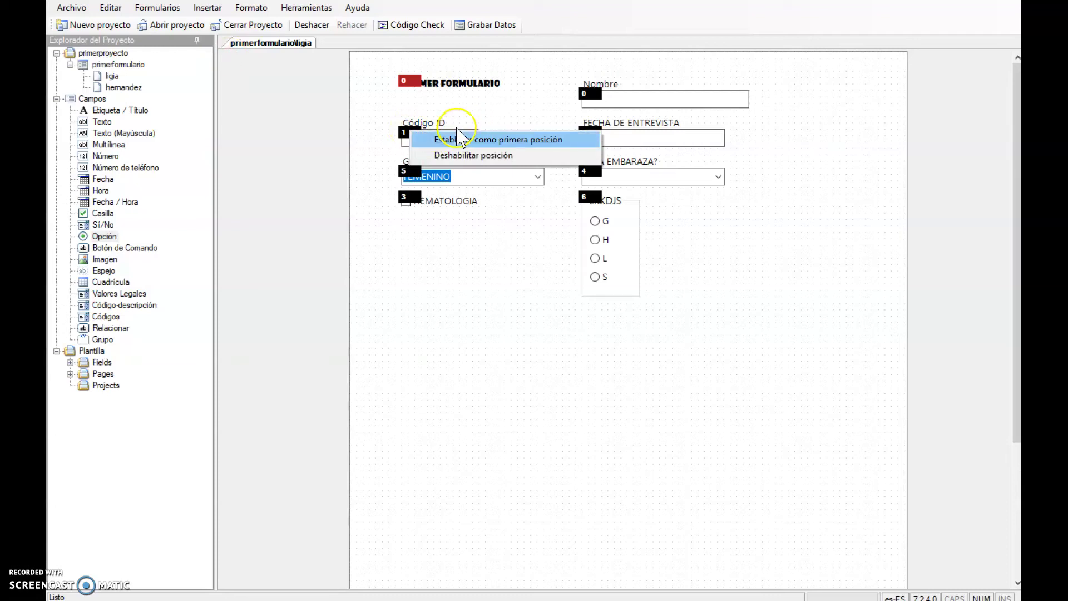
click(444, 139)
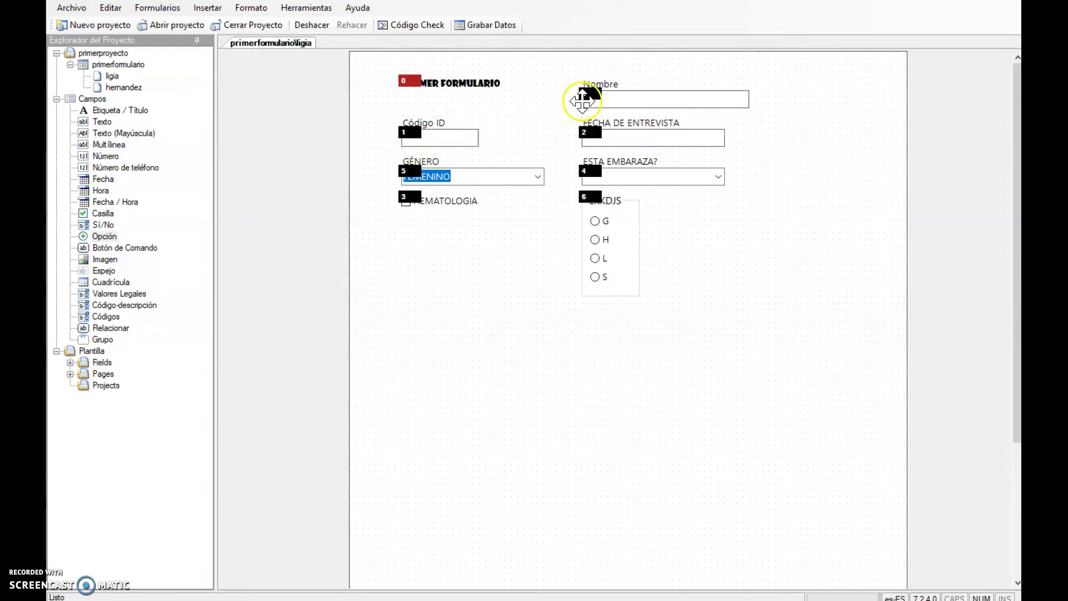
click(589, 96)
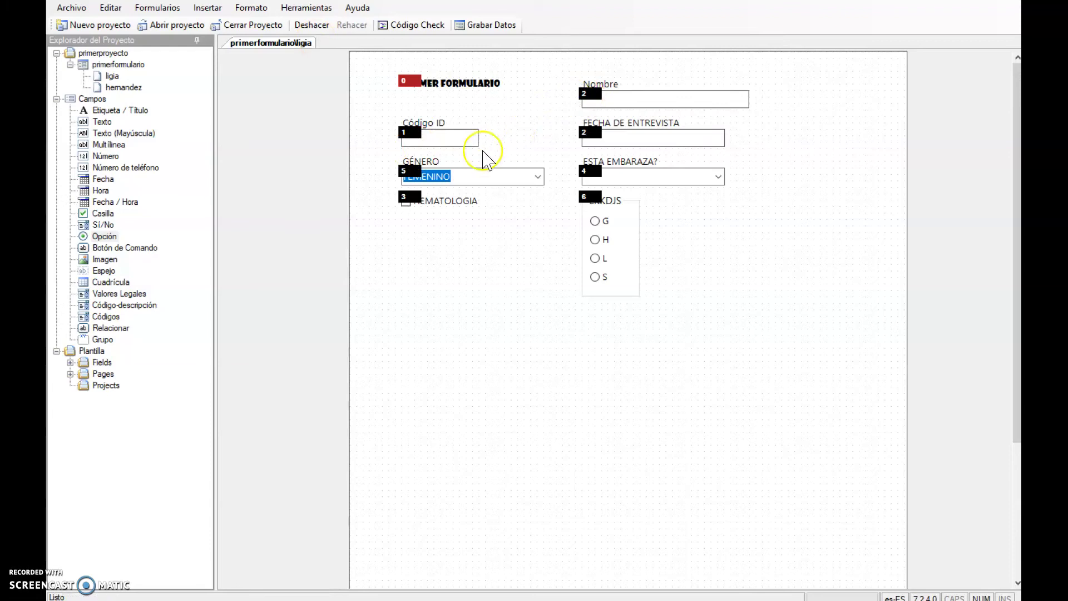
click(582, 135)
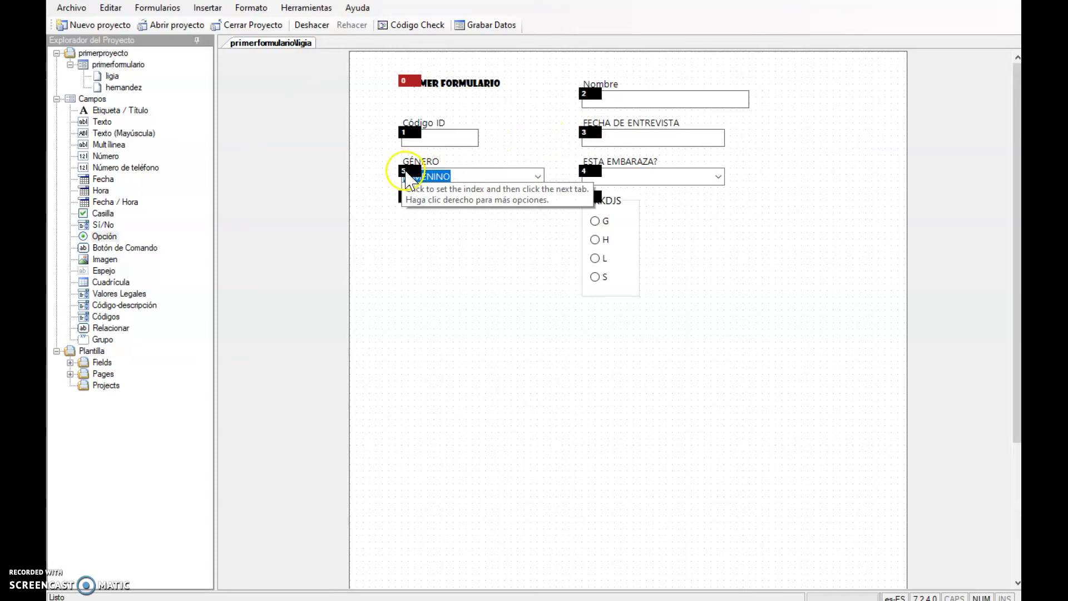
click(408, 172)
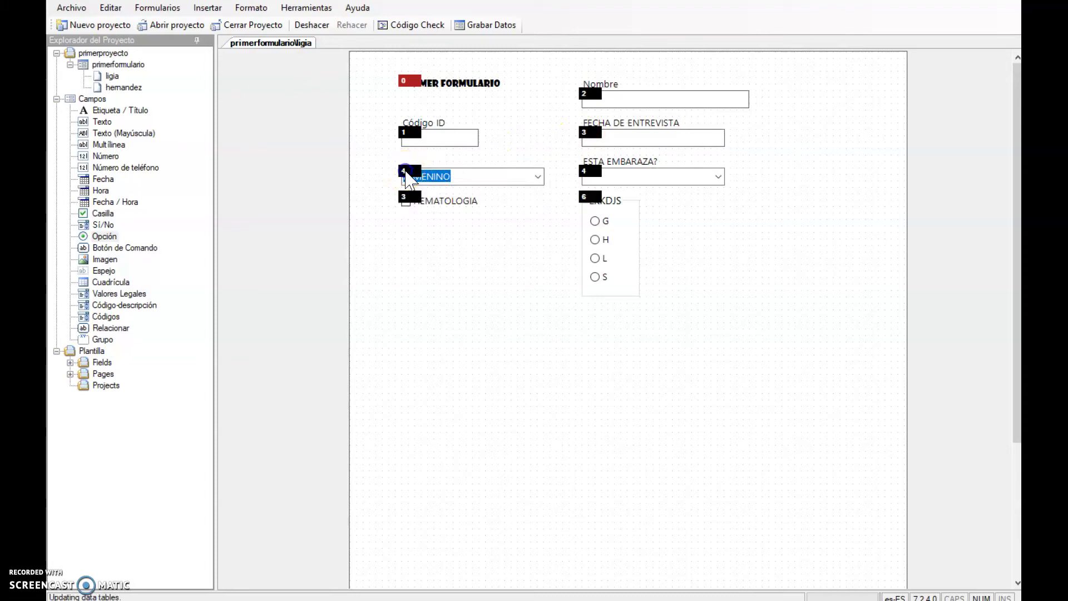
click(588, 173)
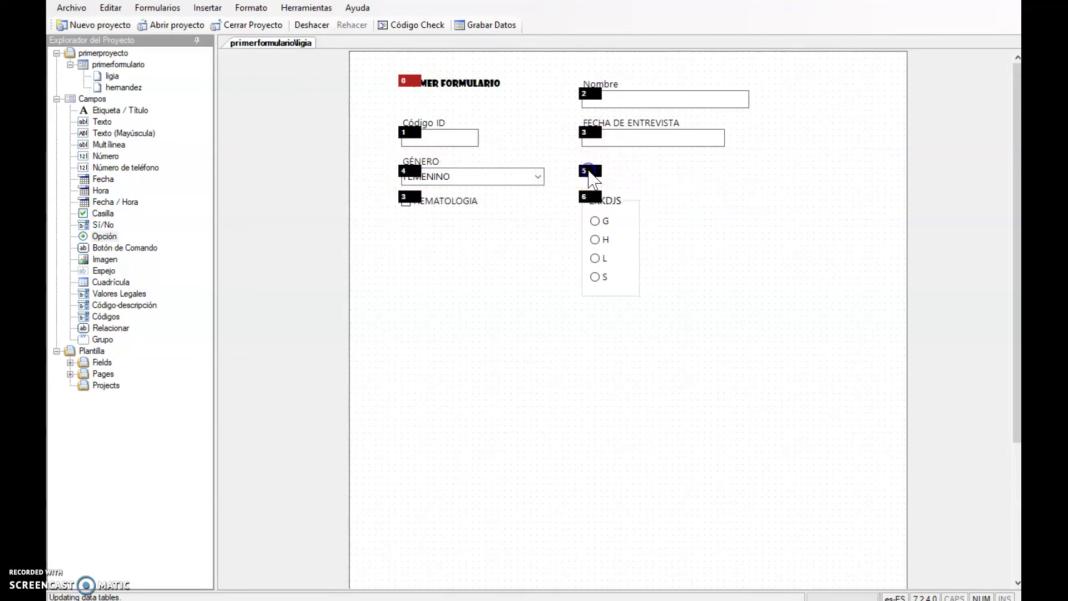
click(414, 200)
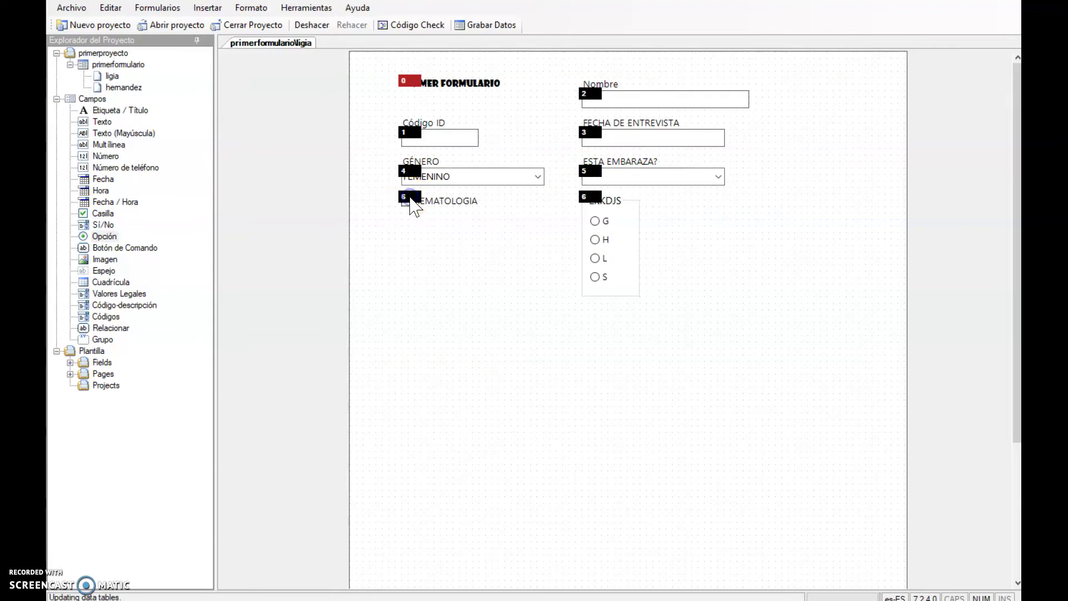
click(583, 199)
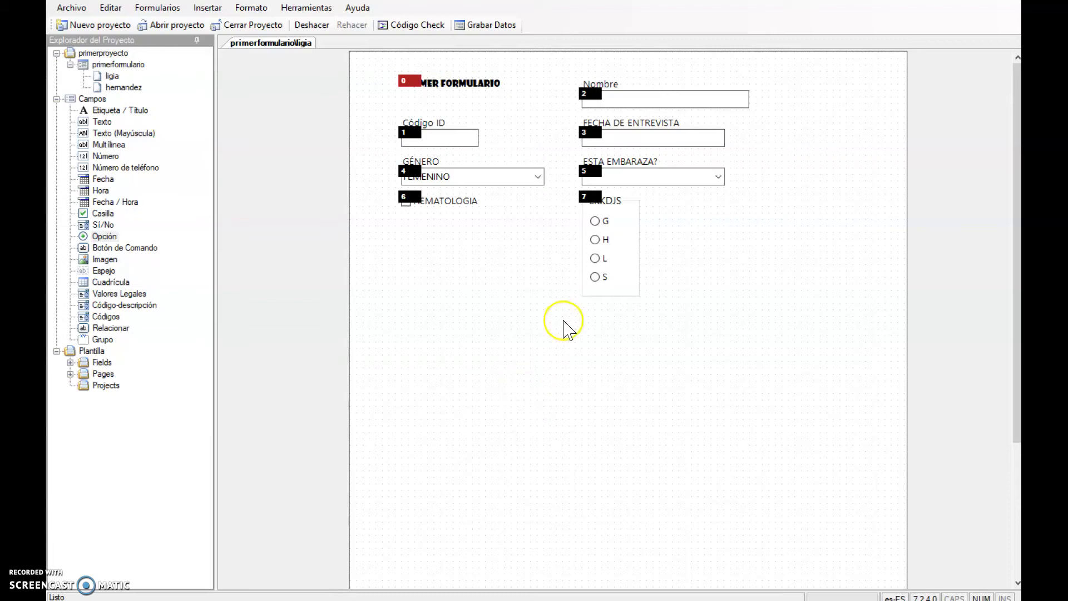
right_click(484, 262)
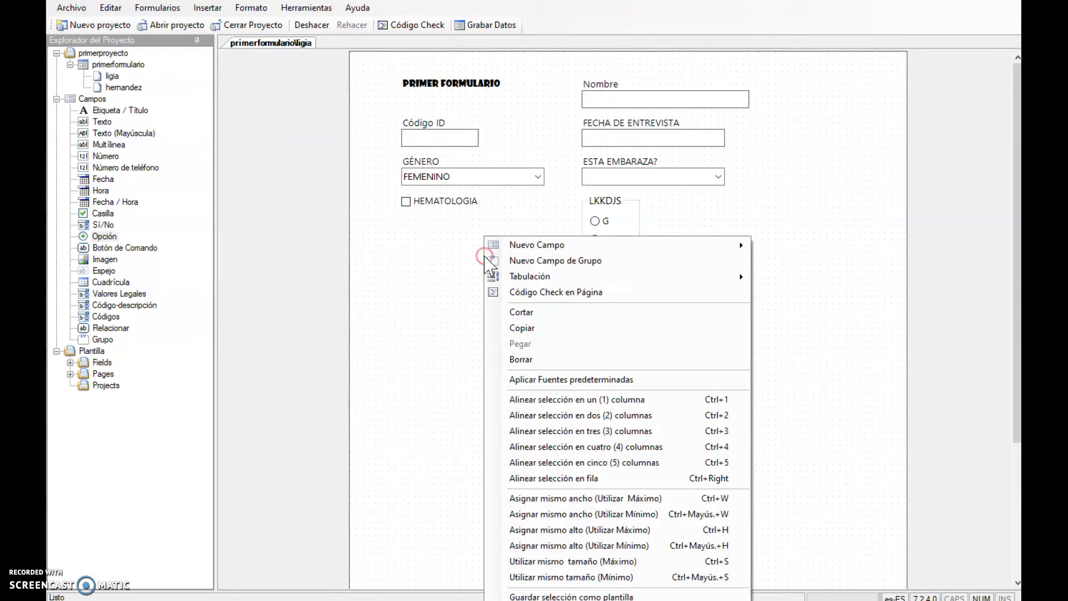
click(543, 277)
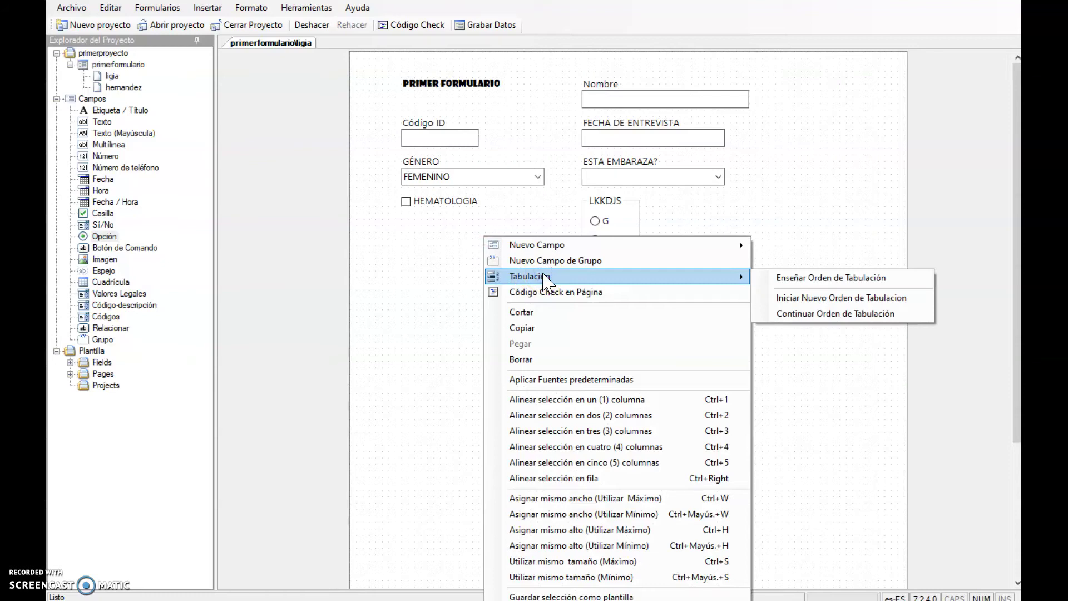
click(822, 303)
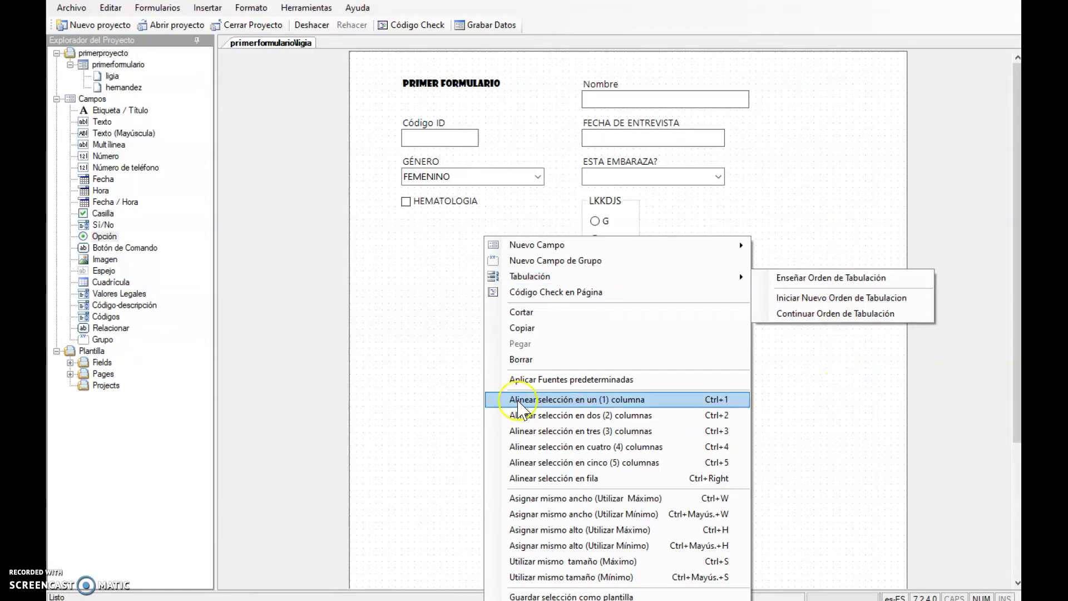
click(429, 301)
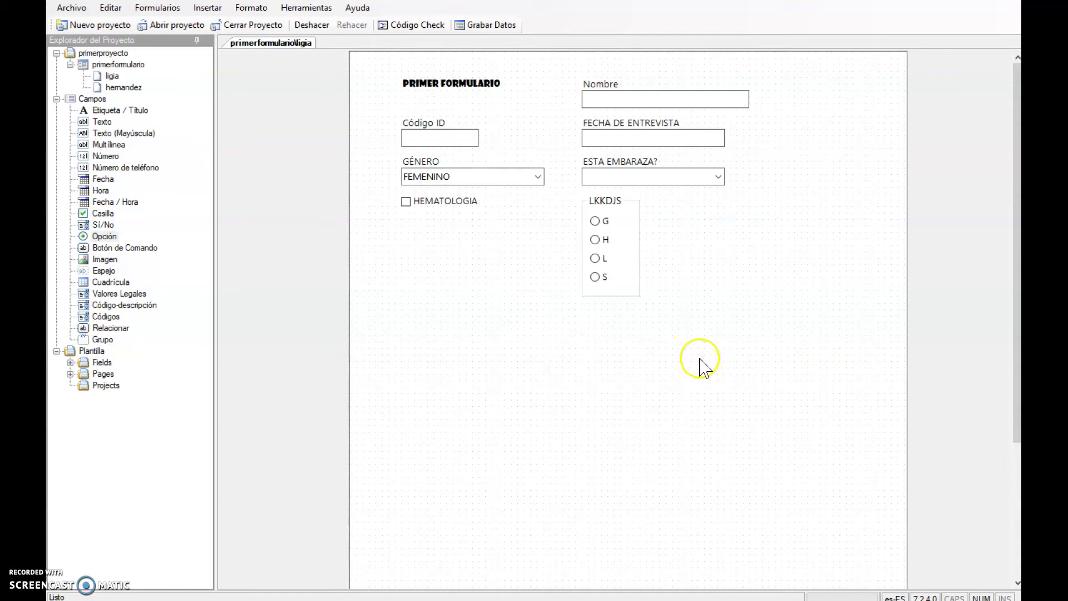
- Move the HEMATOLOGIA checkbox down to the empty area below the GÉNERO field
drag(434, 201, 473, 362)
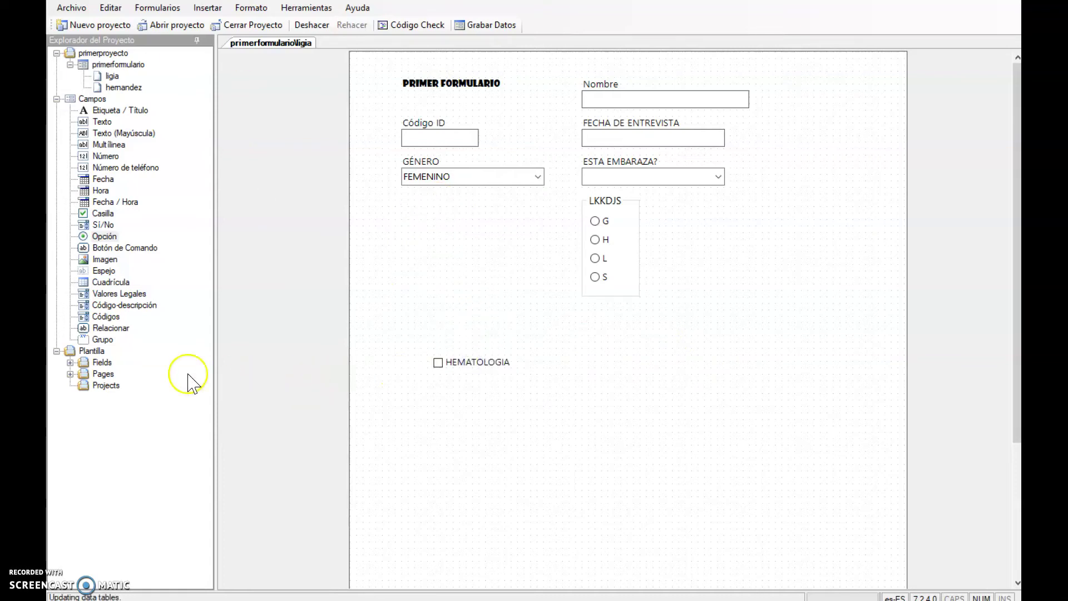
- Create a group around the HEMATOLOGIA checkbox with the text "Examenes que se realizó" and the field name Examenesque
click(424, 338)
drag(424, 337, 544, 393)
right_click(524, 367)
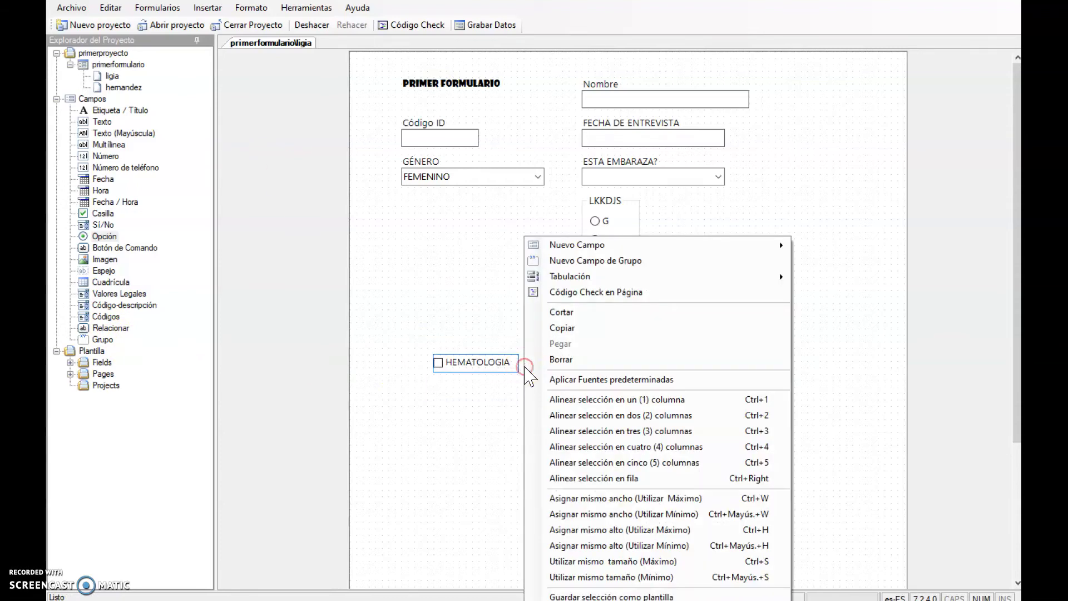
click(573, 262)
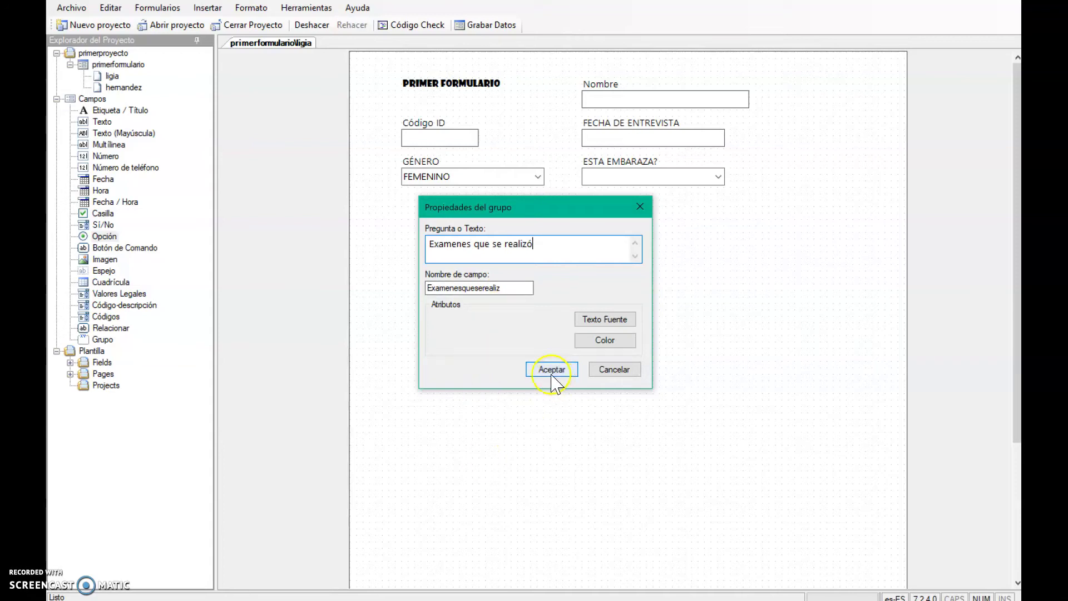
click(508, 289)
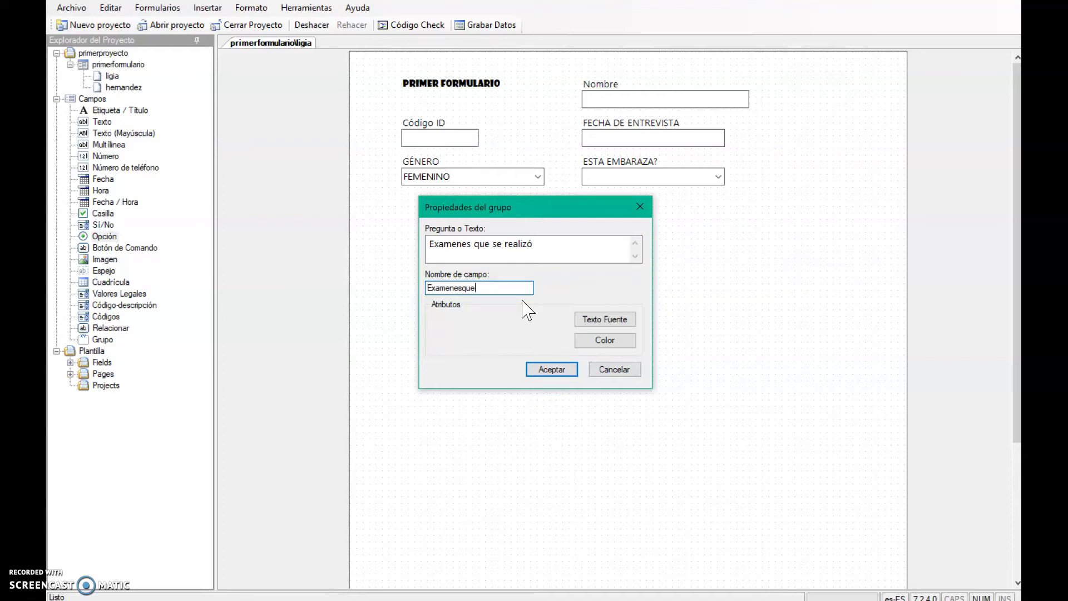
click(553, 369)
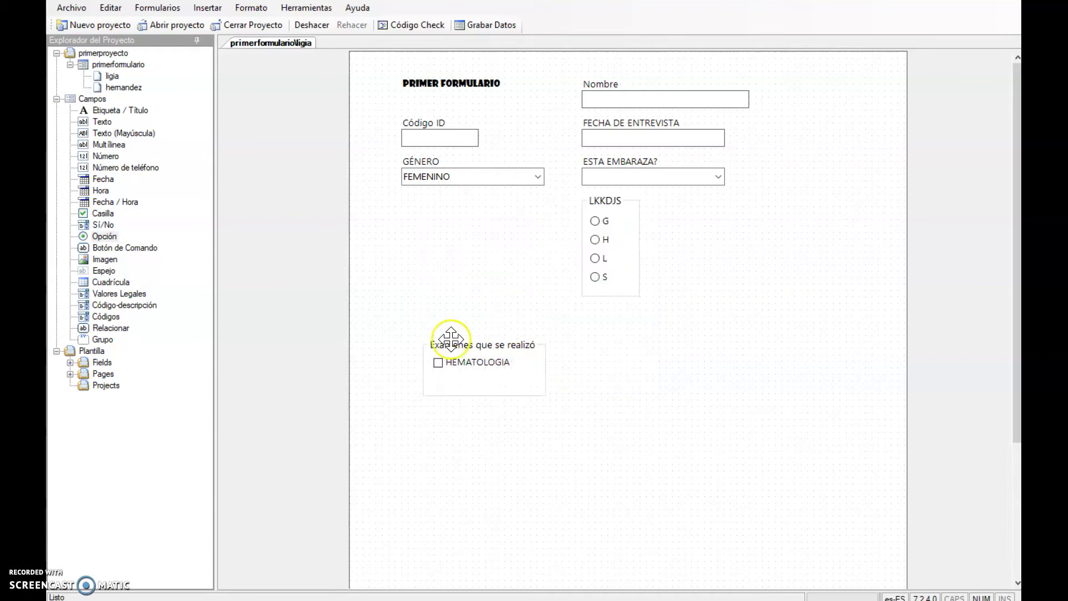
- Enlarge the "Examenes que se realizó" group to the right and downward and add a VDRL checkbox below HEMATOLOGIA
click(529, 375)
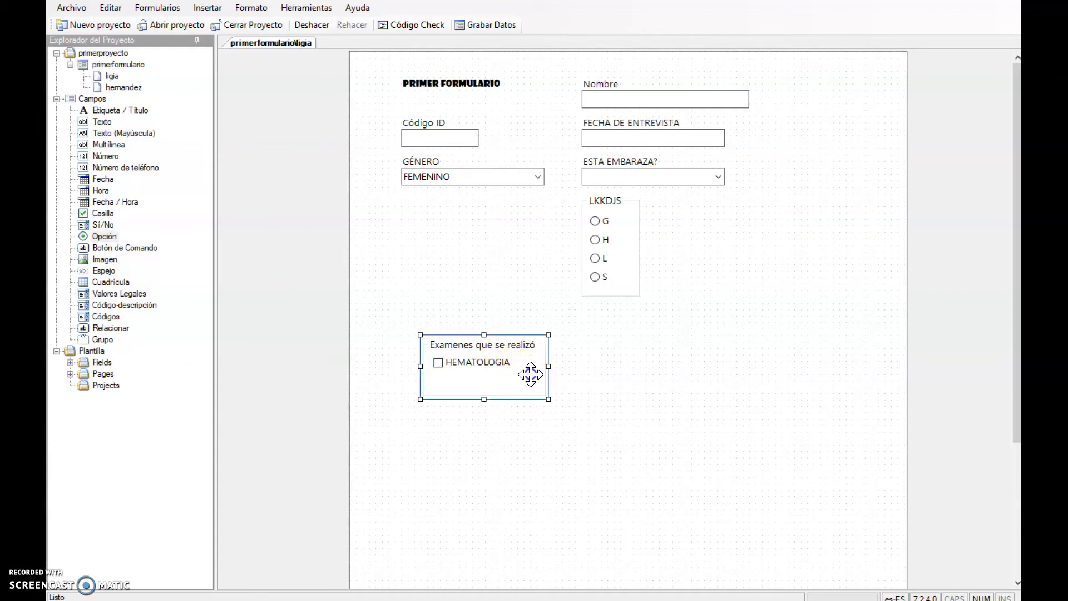
drag(548, 396, 761, 422)
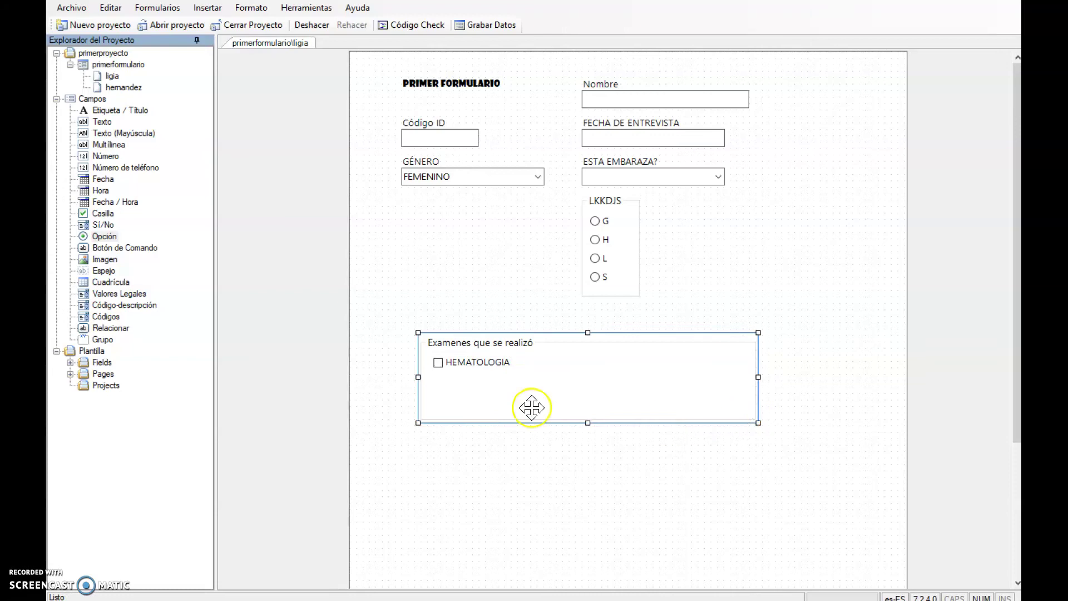
click(113, 215)
drag(104, 236, 471, 391)
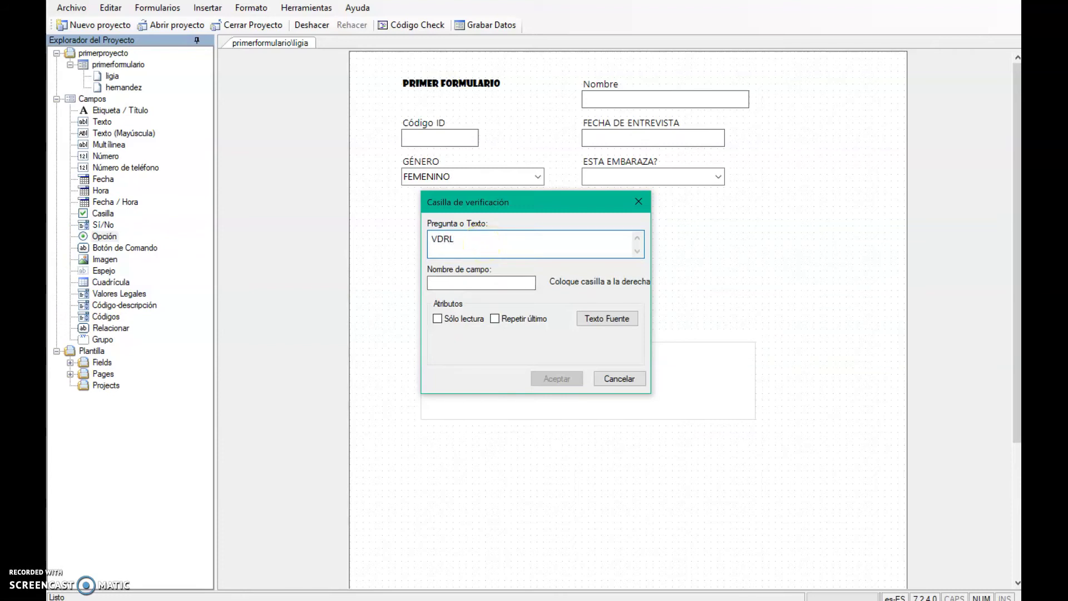
key(Return)
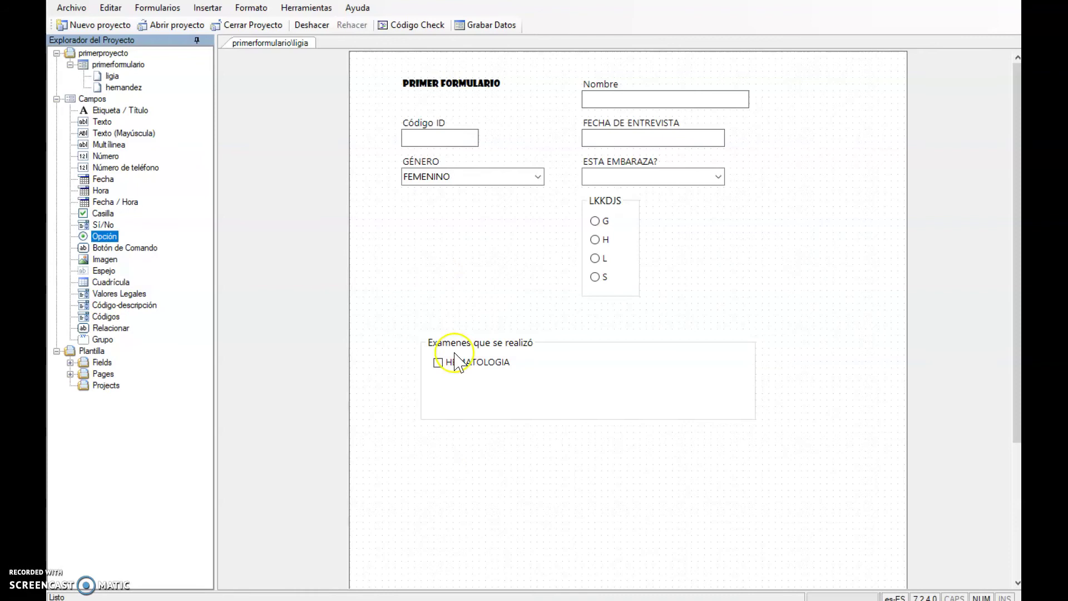
drag(477, 395, 450, 383)
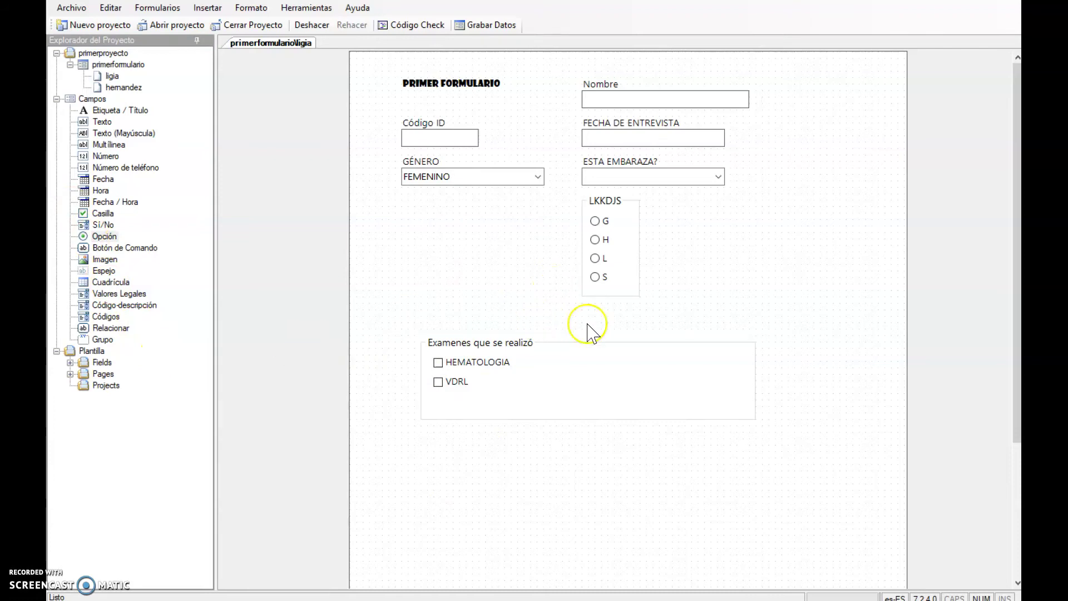
click(576, 385)
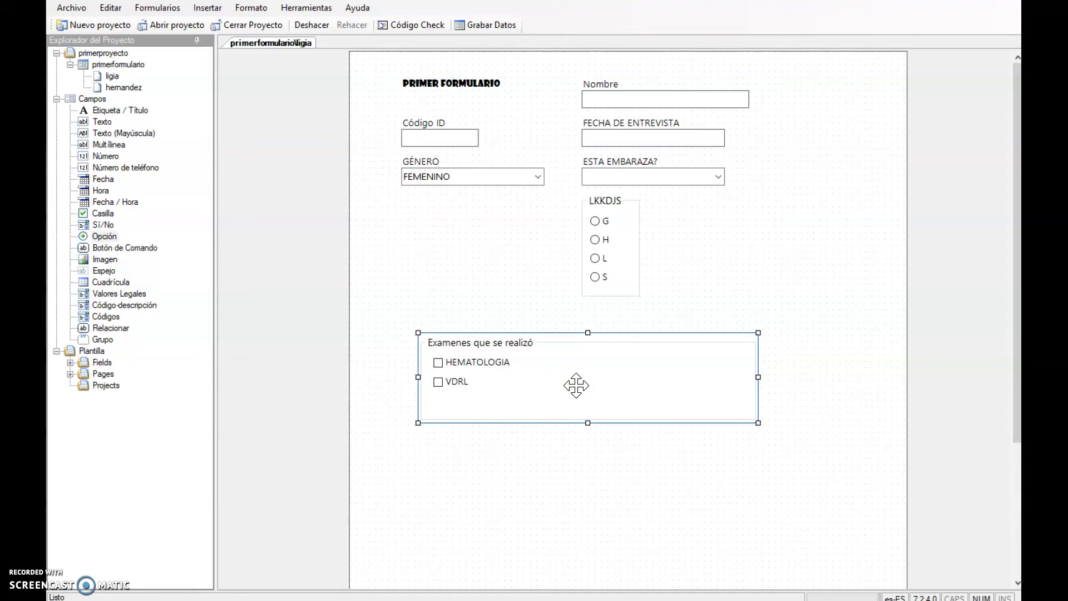
click(469, 212)
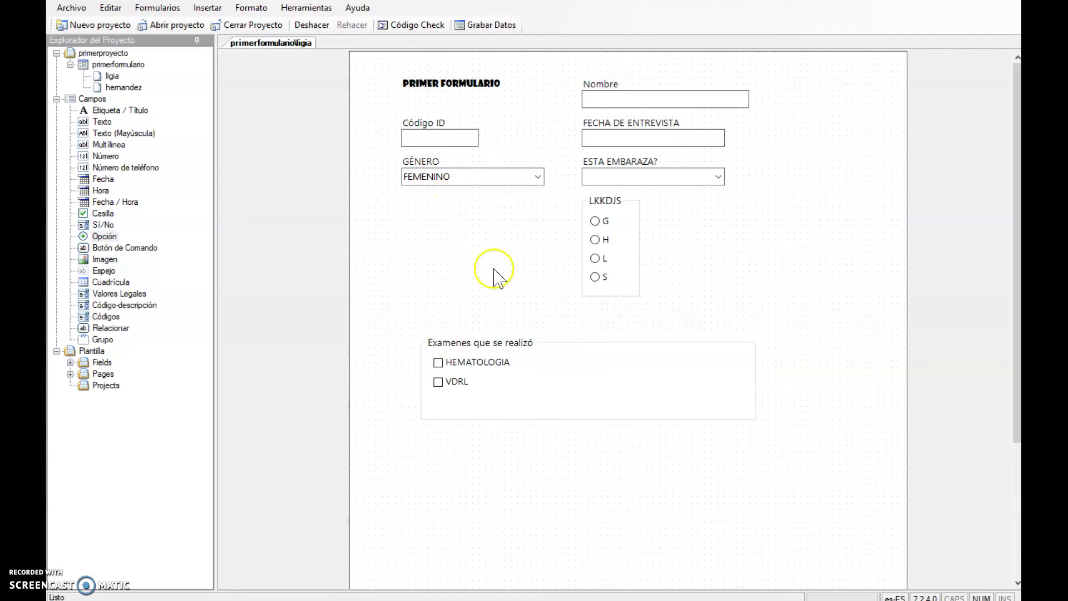
- Open the second page of primerformulario and insert the Demographics field template, positioned at the page's upper left
click(118, 88)
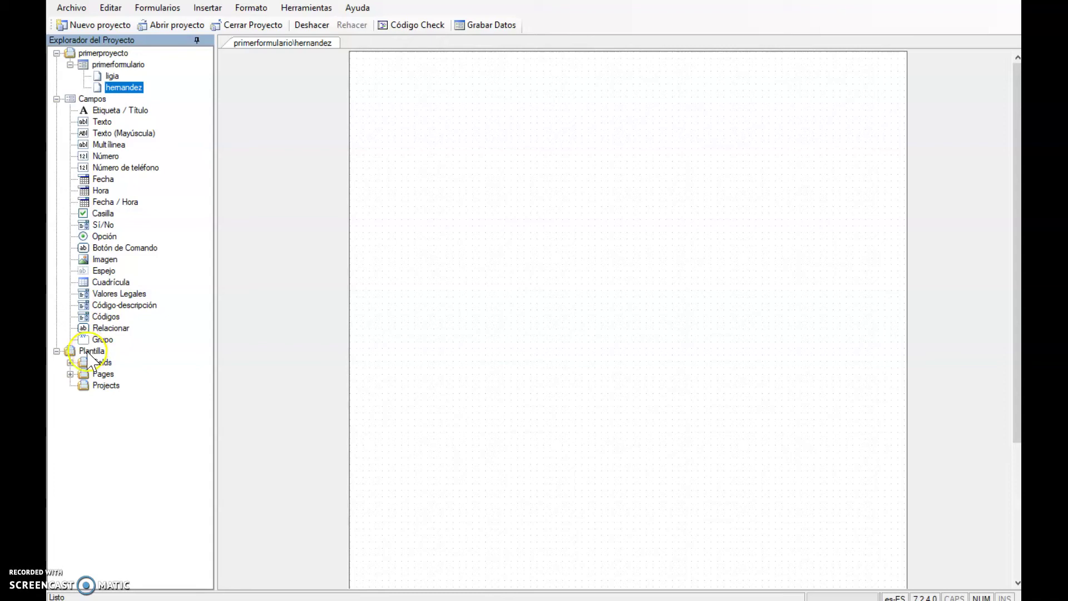
click(69, 362)
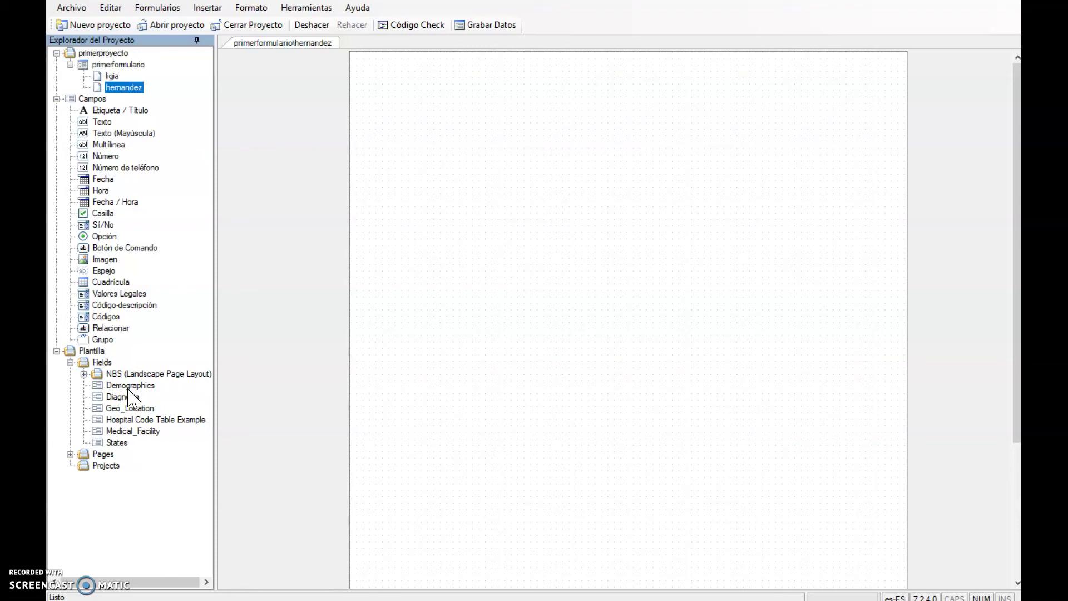
drag(128, 387, 537, 218)
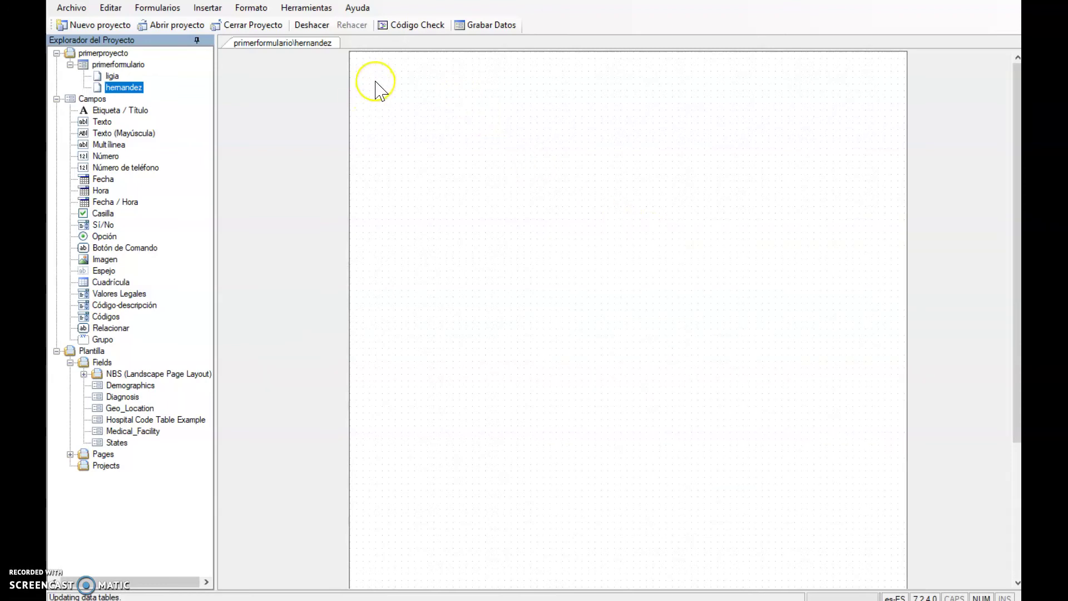
click(578, 231)
drag(578, 232, 393, 79)
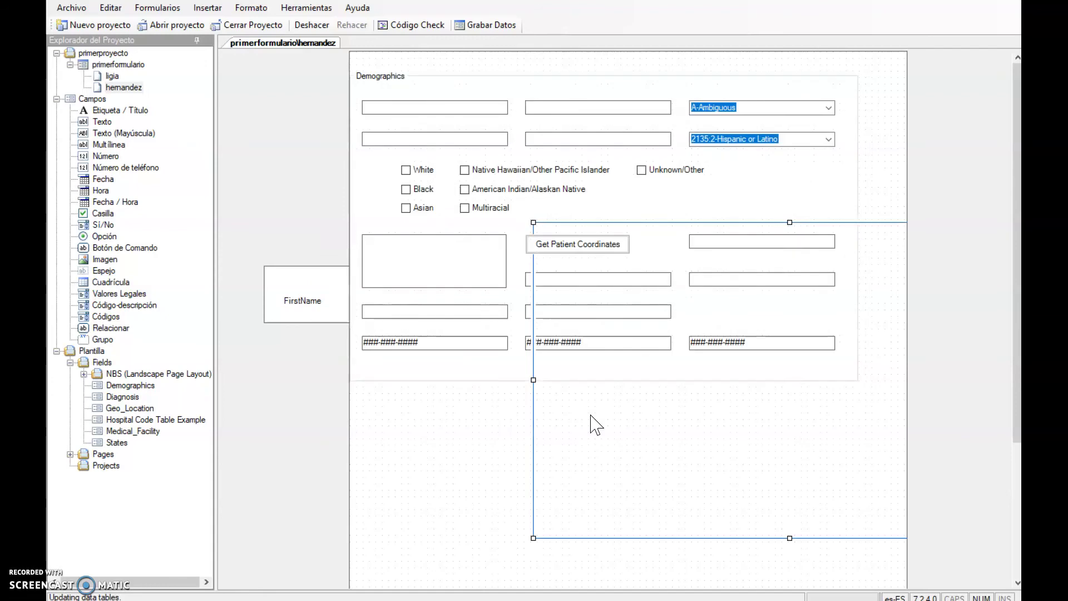
- Examine the individual fields inside the inserted Demographics group, from name and date of birth to ethnicity and county
click(626, 385)
click(552, 80)
click(747, 241)
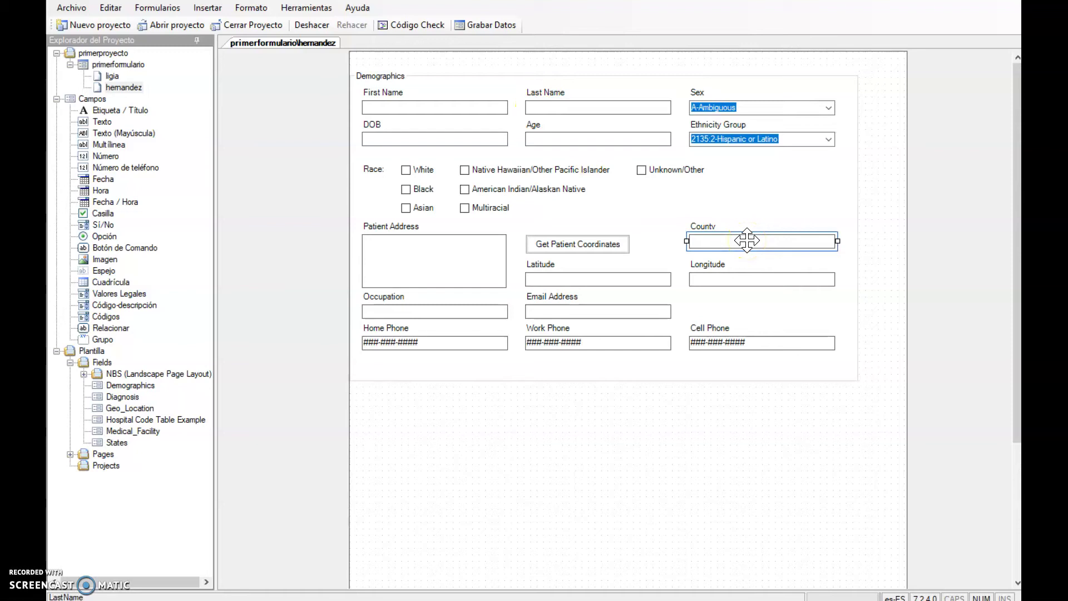
click(405, 95)
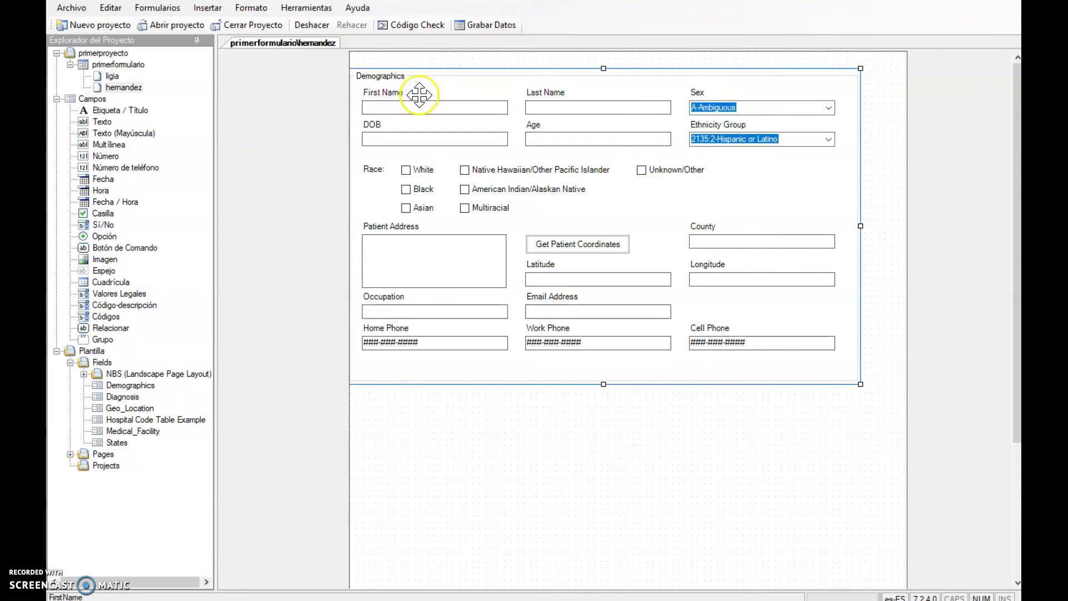
click(446, 95)
click(741, 139)
click(544, 138)
click(423, 139)
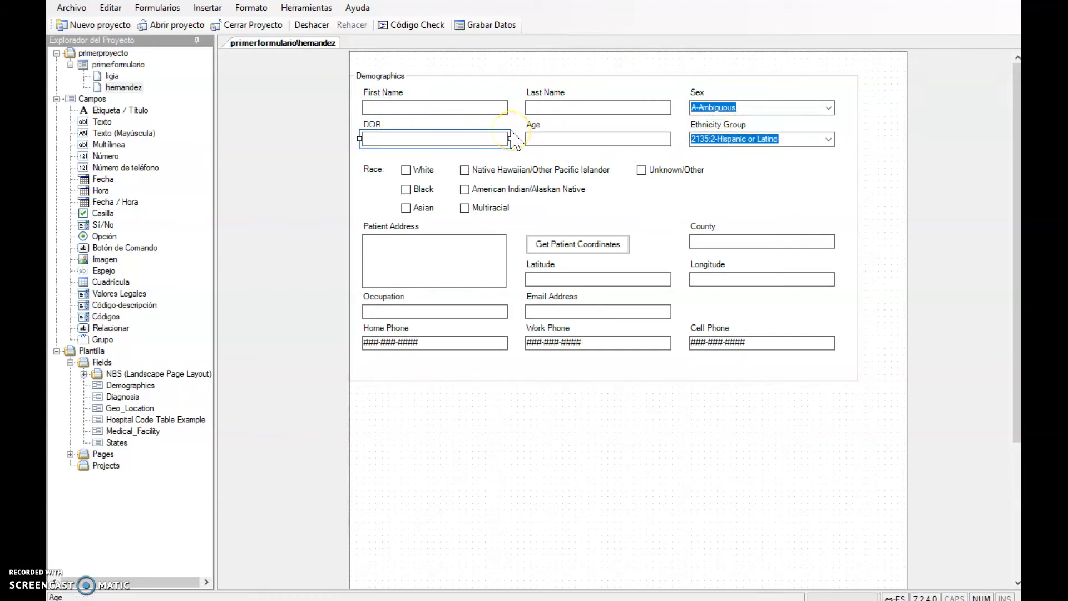
click(484, 84)
click(393, 91)
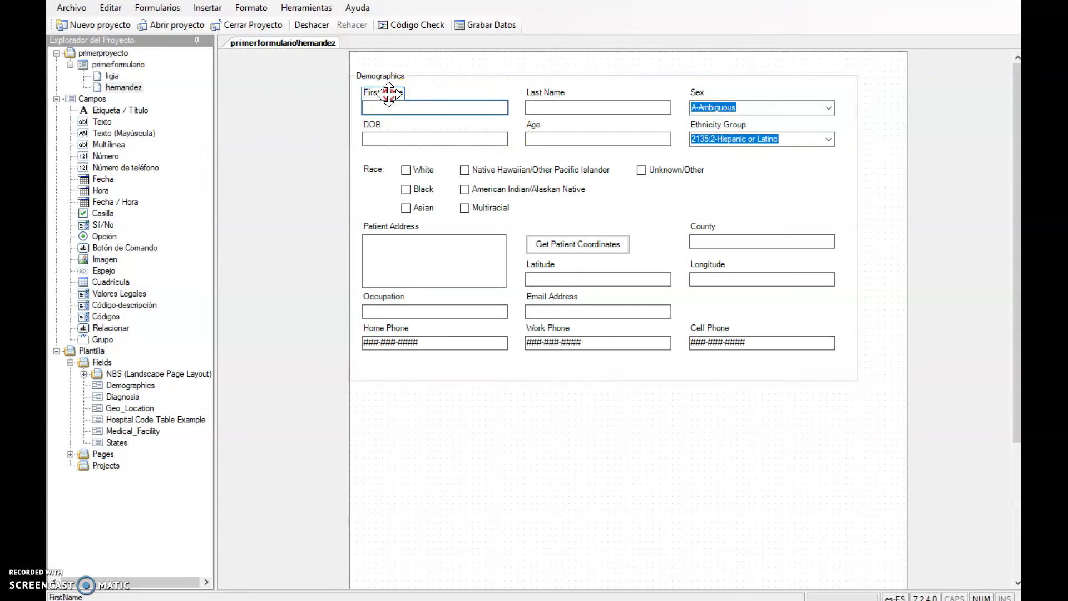
- Change the prompt text of the First Name field in the Demographics group to "Nombre"
right_click(392, 95)
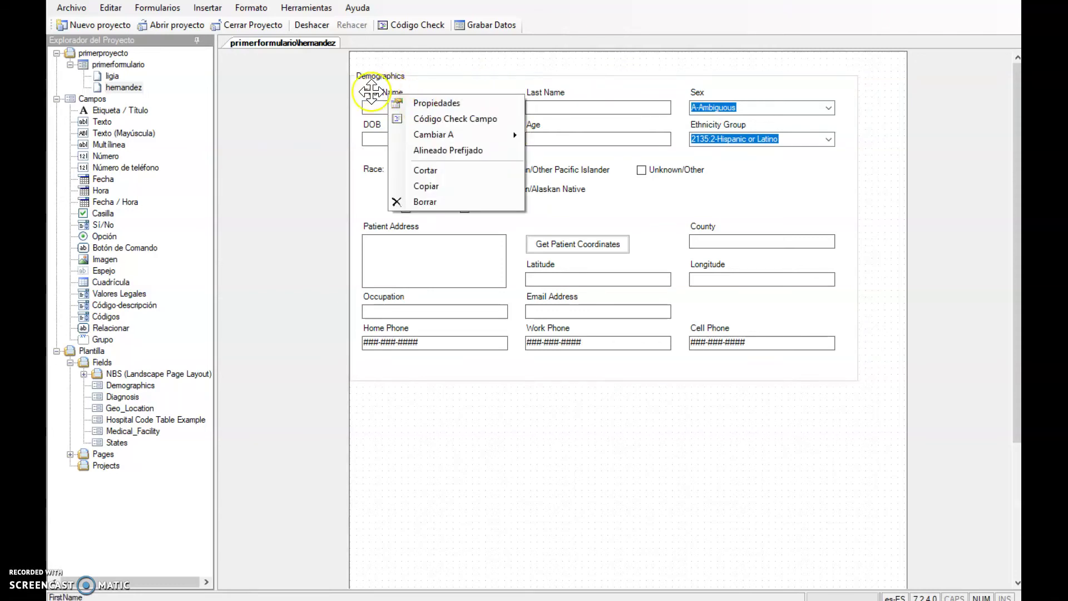
right_click(372, 92)
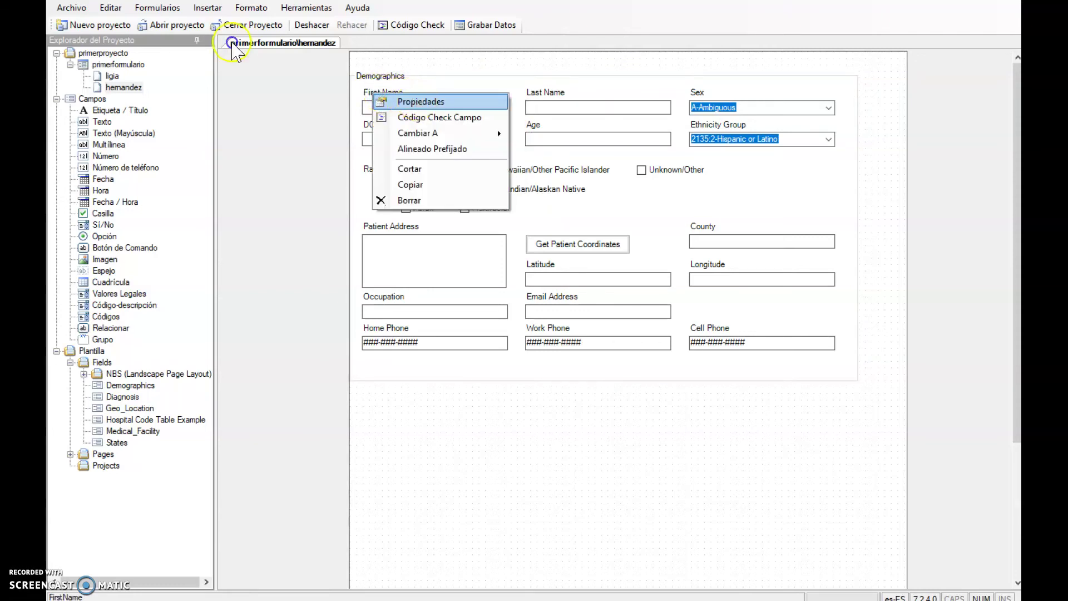
click(418, 103)
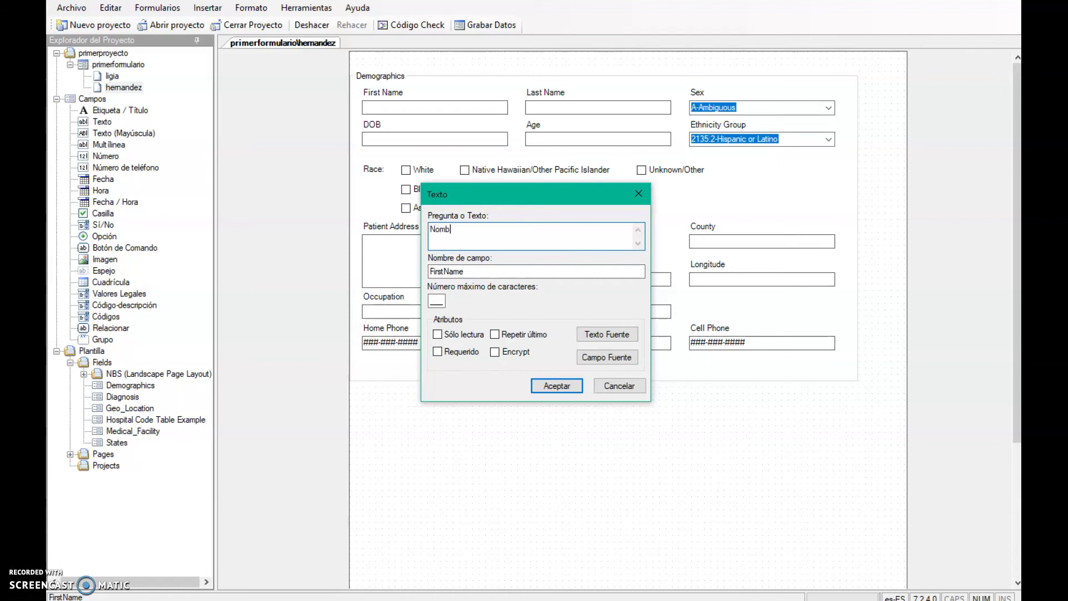
click(556, 385)
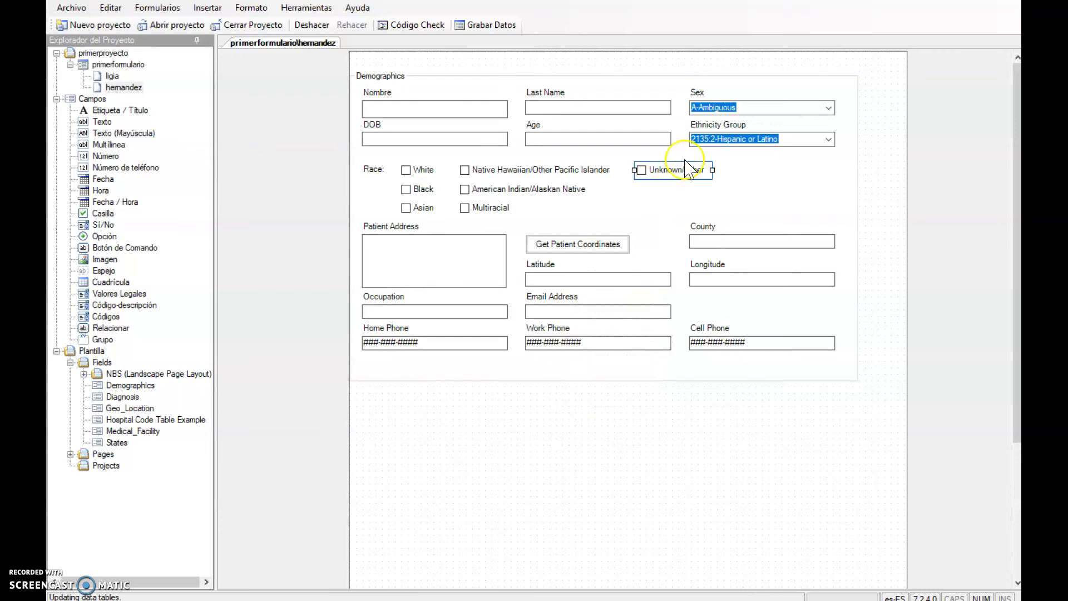
click(711, 84)
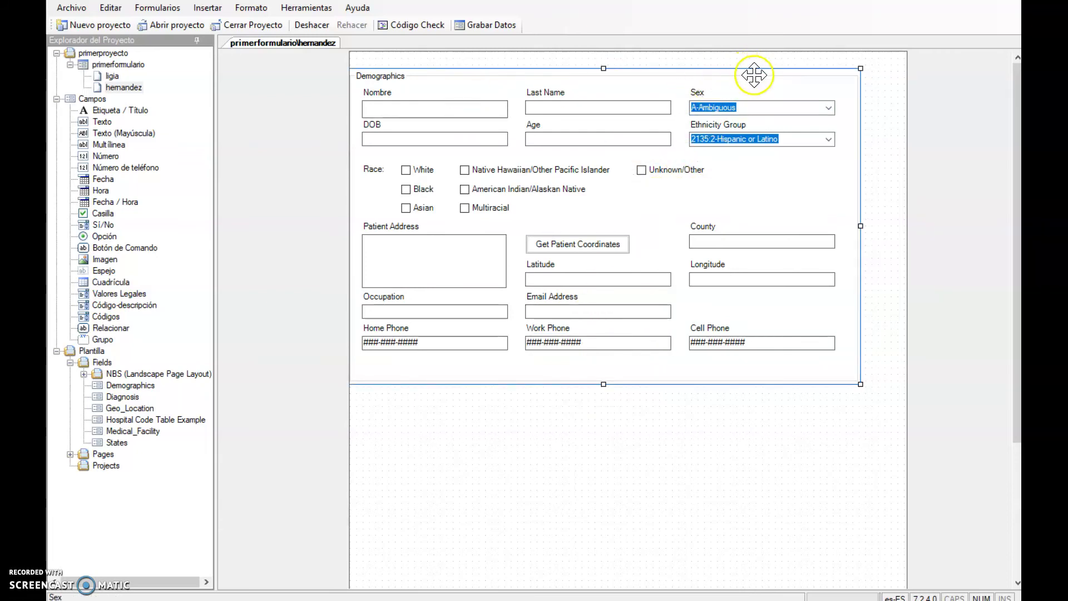
click(755, 109)
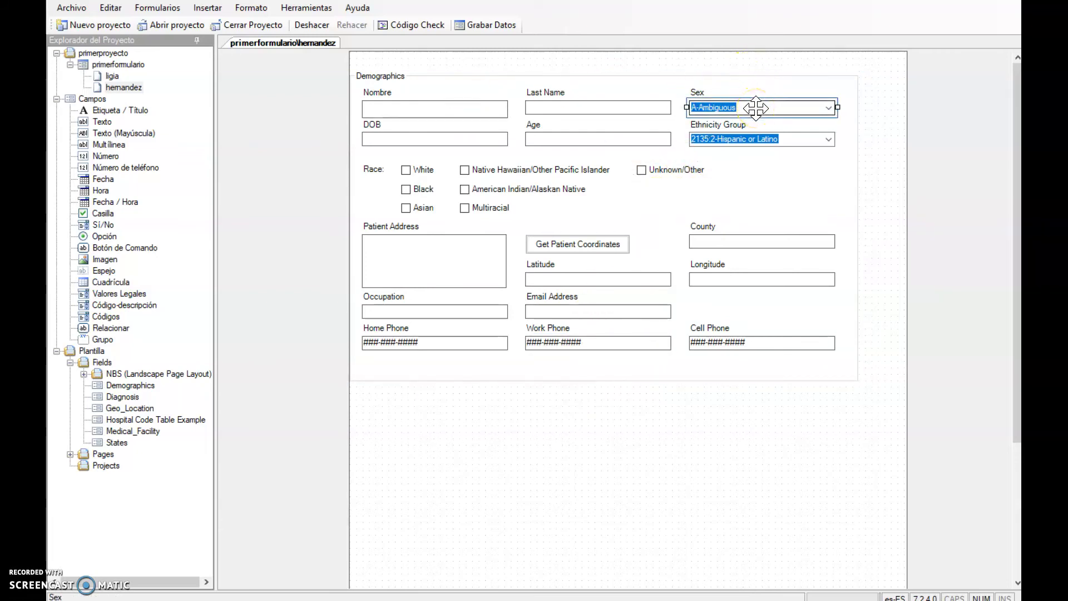
click(761, 159)
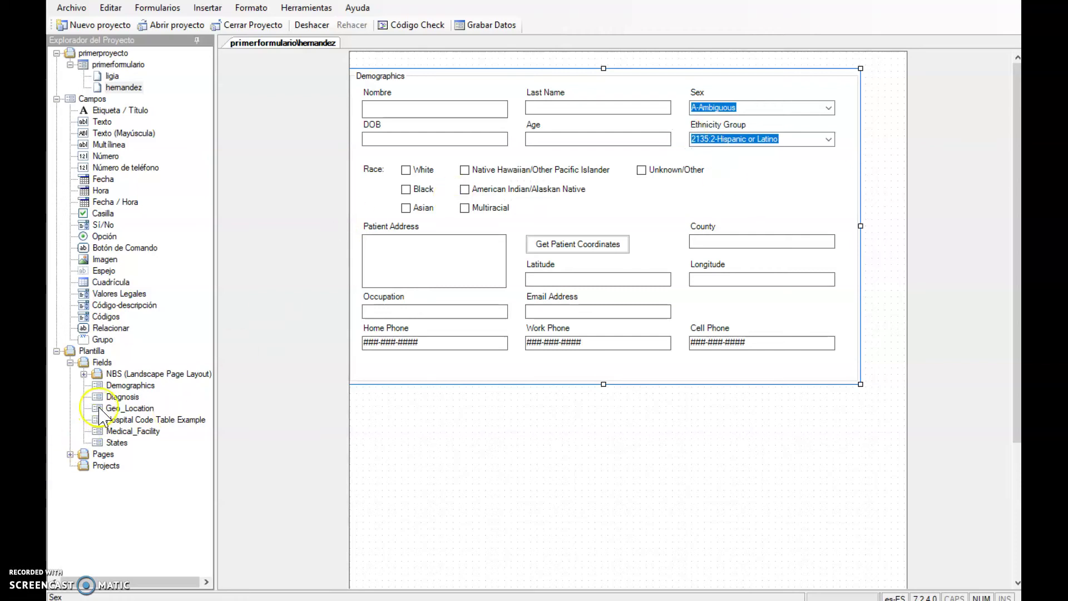
- Insert the Diagnosis field template in the empty area below the Demographics group
scroll(468, 412, down, 1)
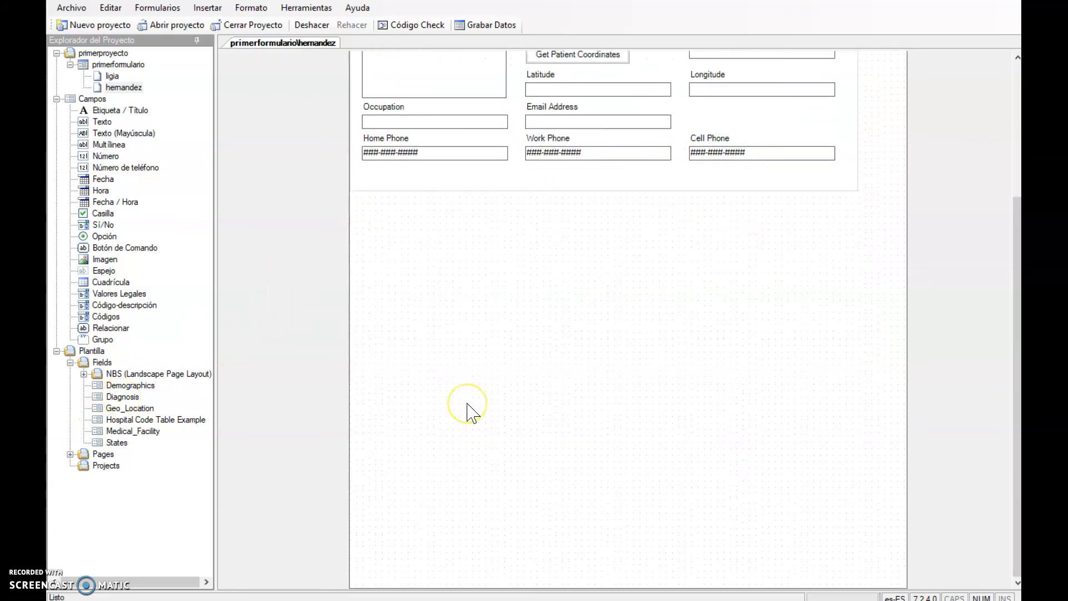
drag(124, 397, 377, 218)
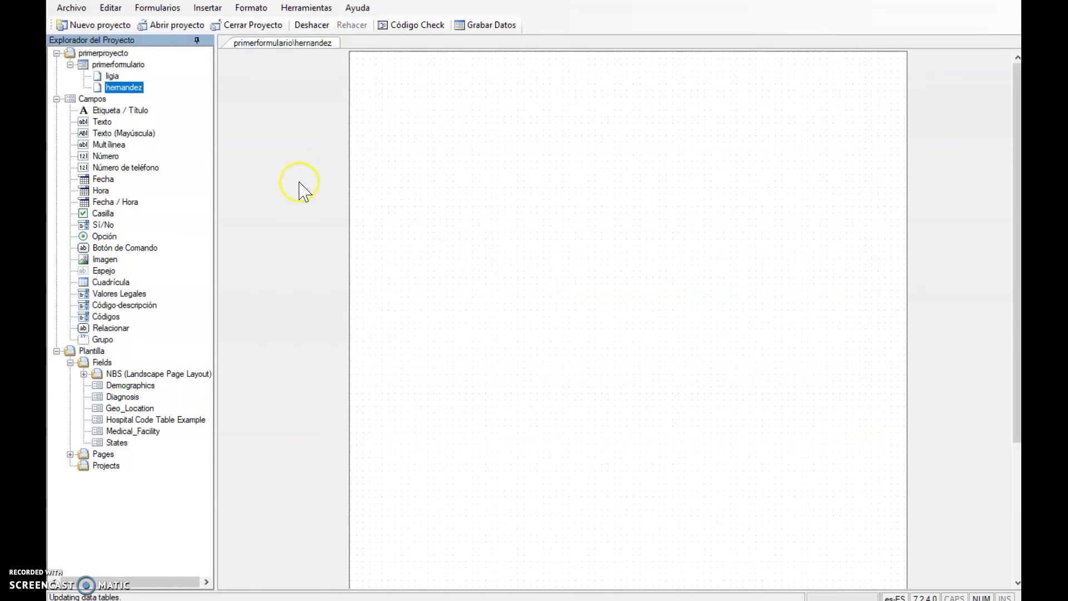
- Open the first page of primerformulario and save it as a page template named "Demograficos español"
click(111, 76)
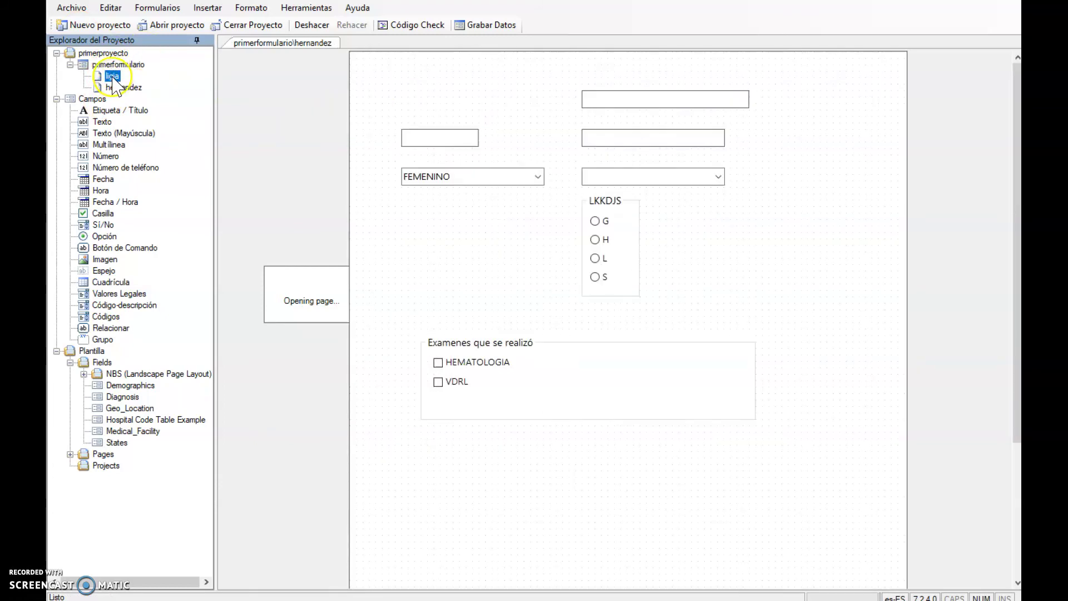
right_click(113, 80)
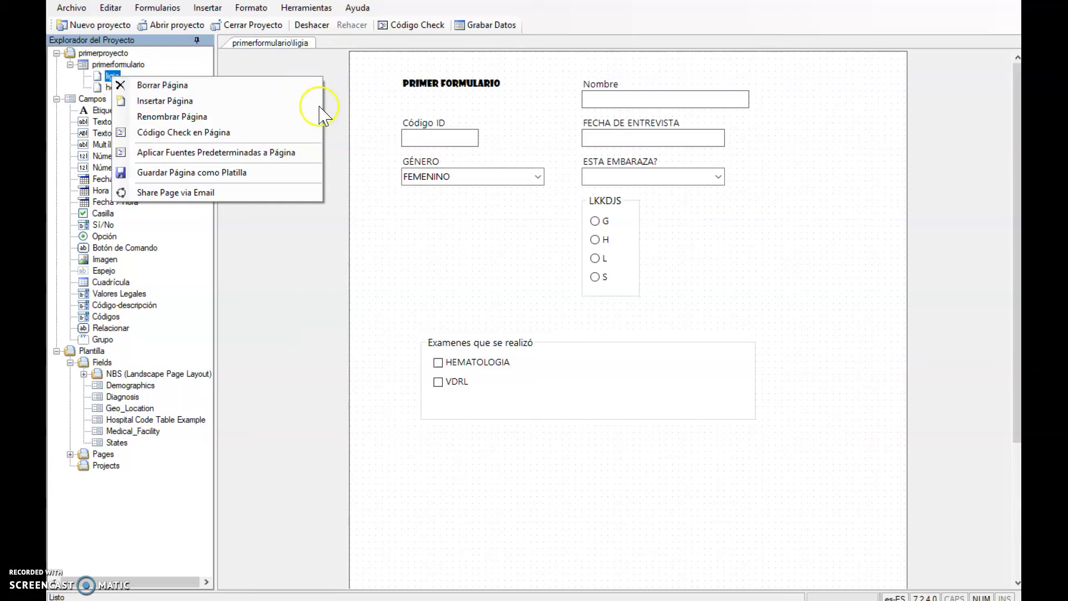
click(430, 249)
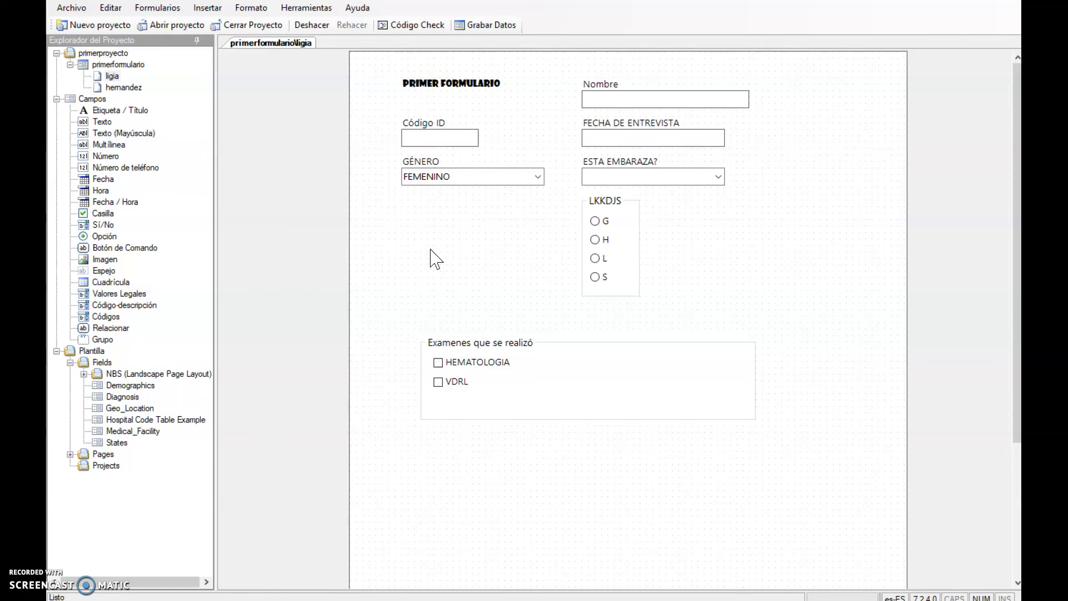
click(111, 78)
right_click(110, 76)
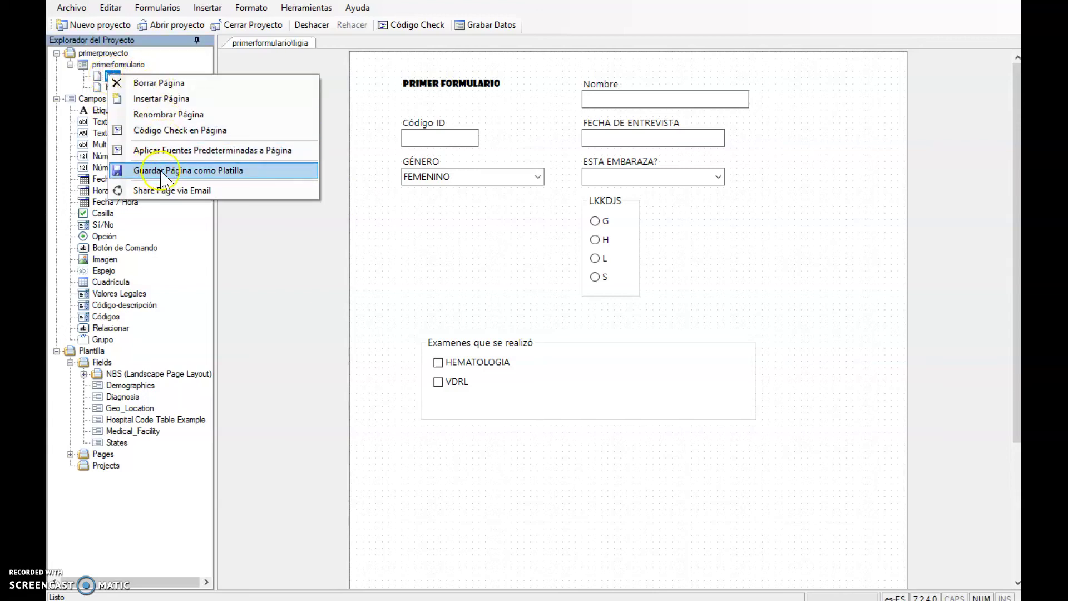
click(217, 170)
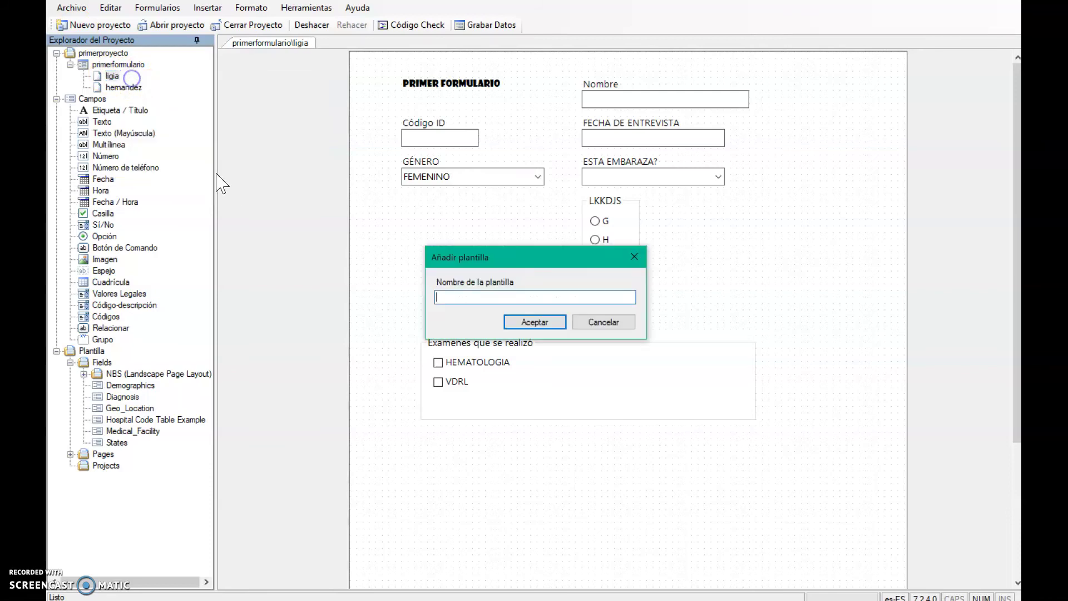
click(451, 297)
text(Demograficos español)
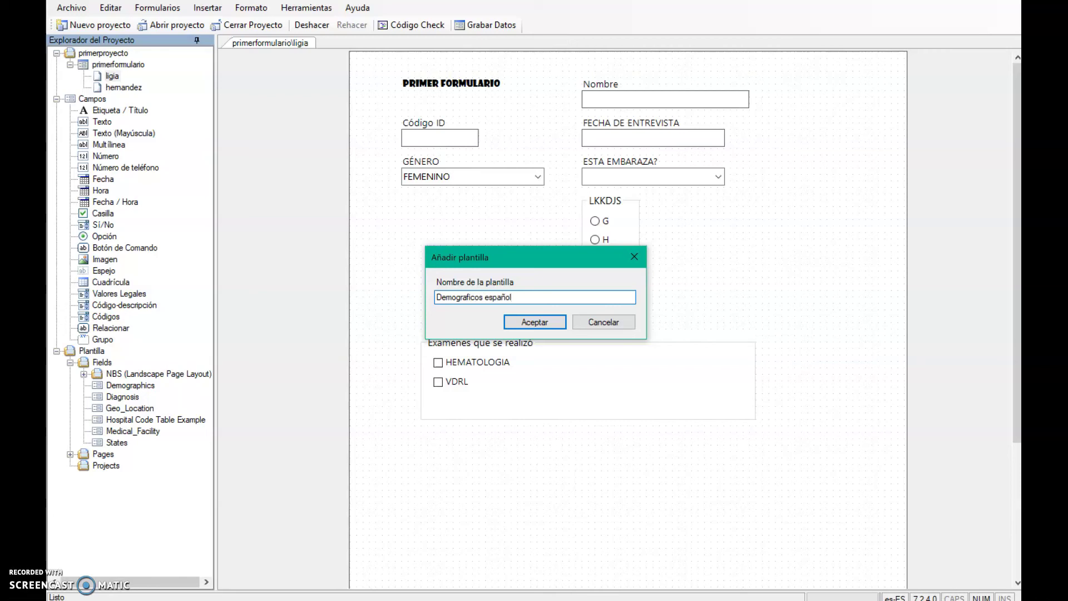
click(531, 322)
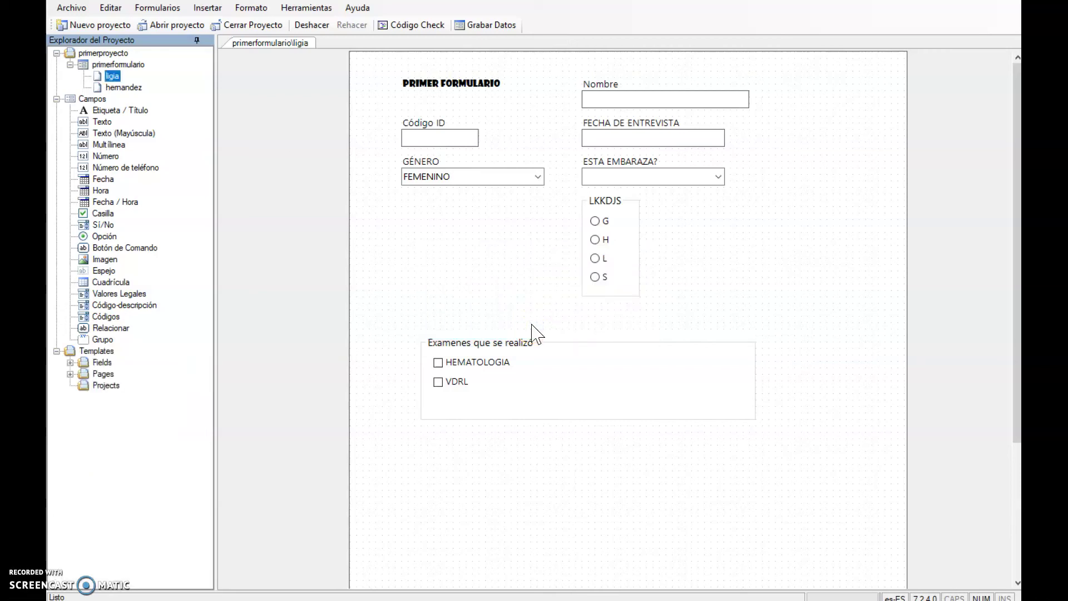
- Expand the page and field template folders and examine the available templates, including the Projects folder
click(70, 374)
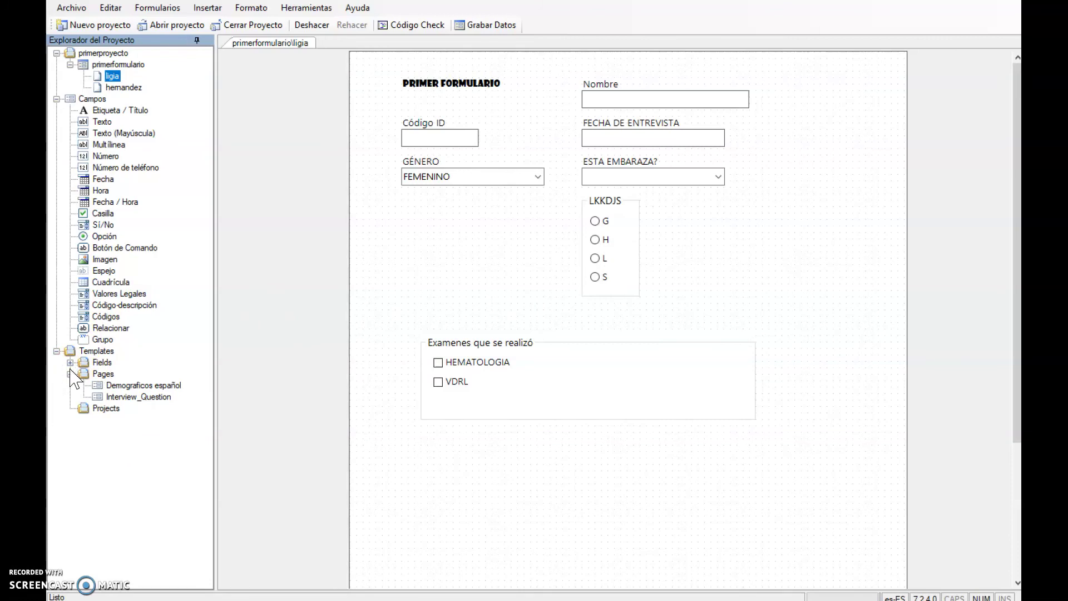
click(70, 362)
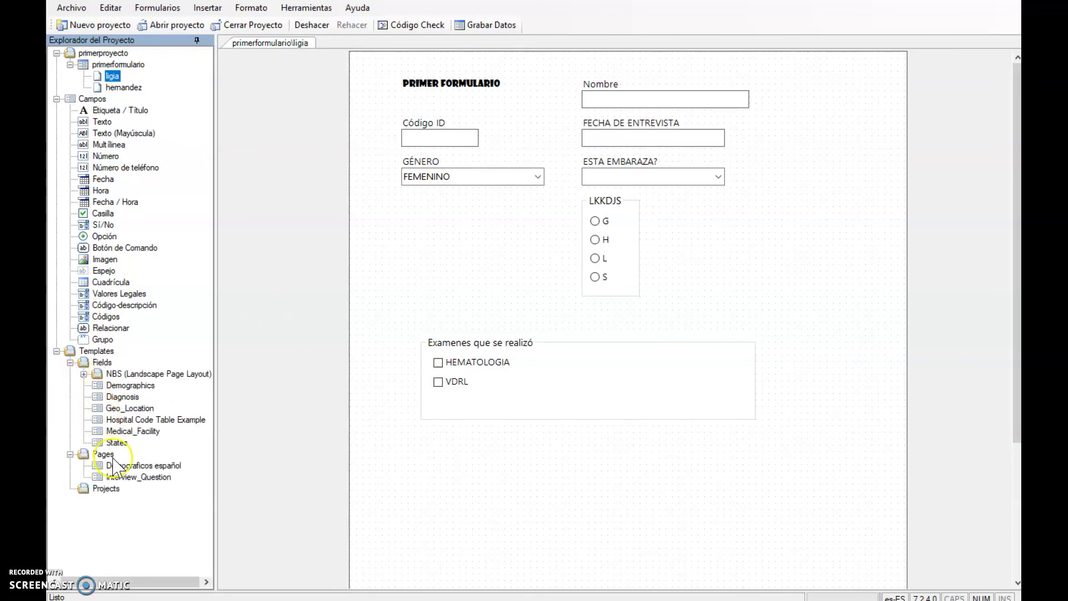
click(83, 489)
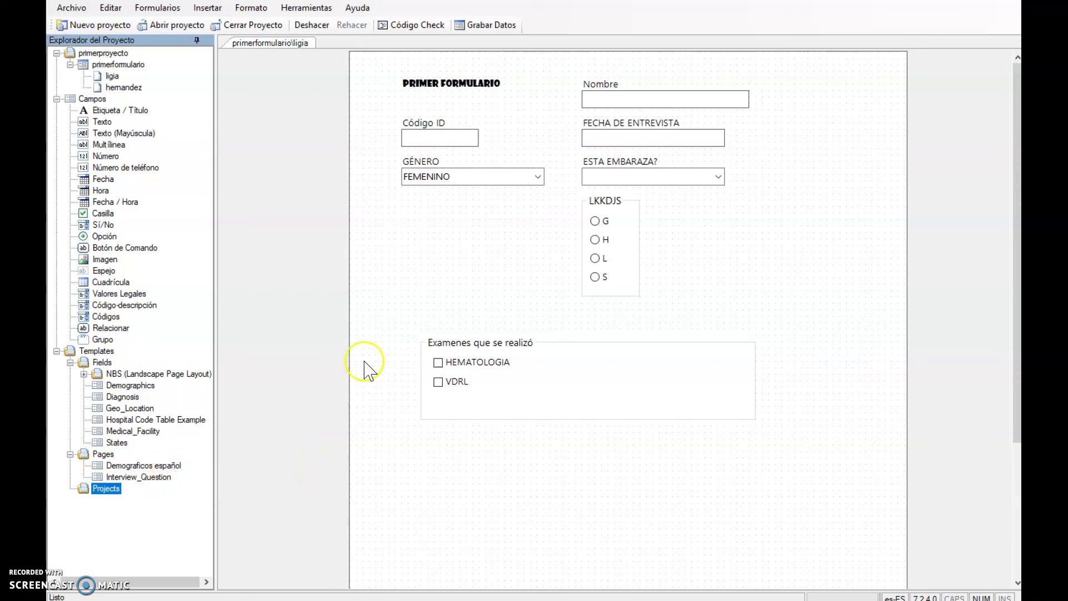
click(714, 264)
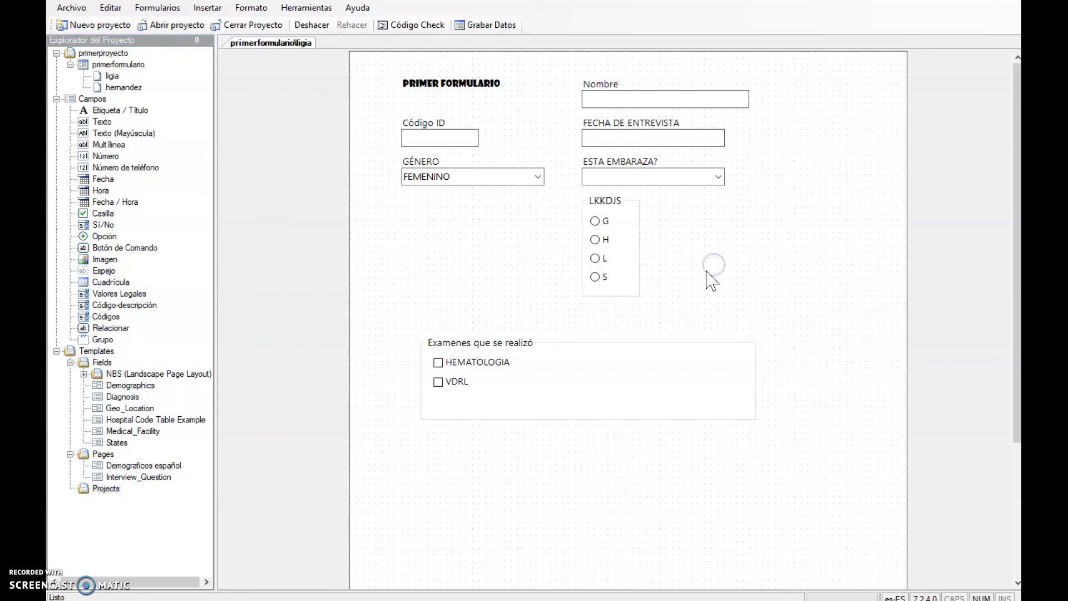
click(706, 295)
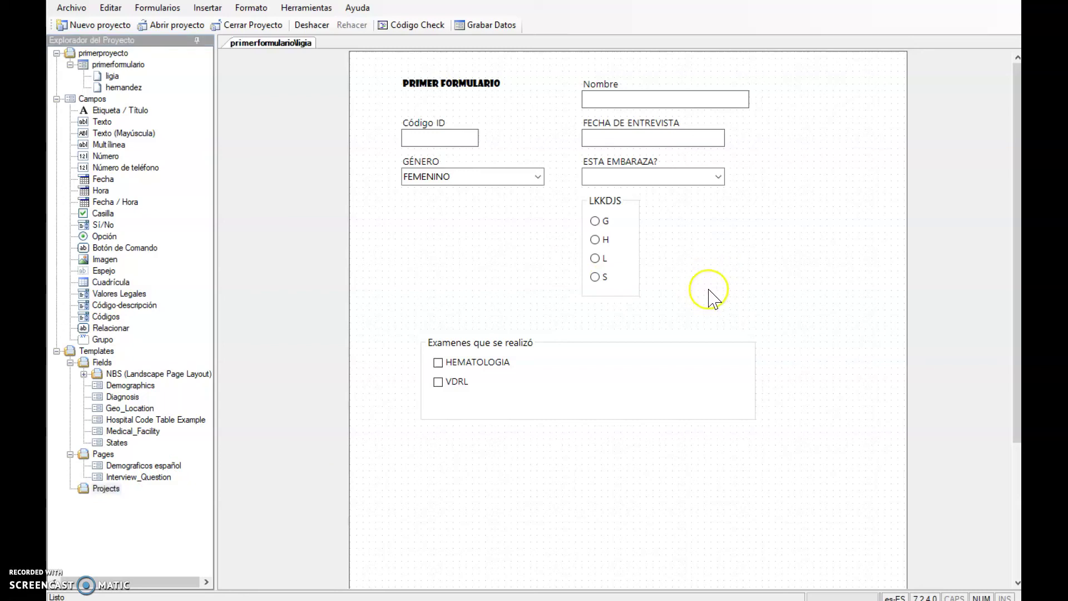
click(696, 300)
- Open primerformulario for data entry, creating its data table with the name primerformulario and starting ID 1
click(466, 28)
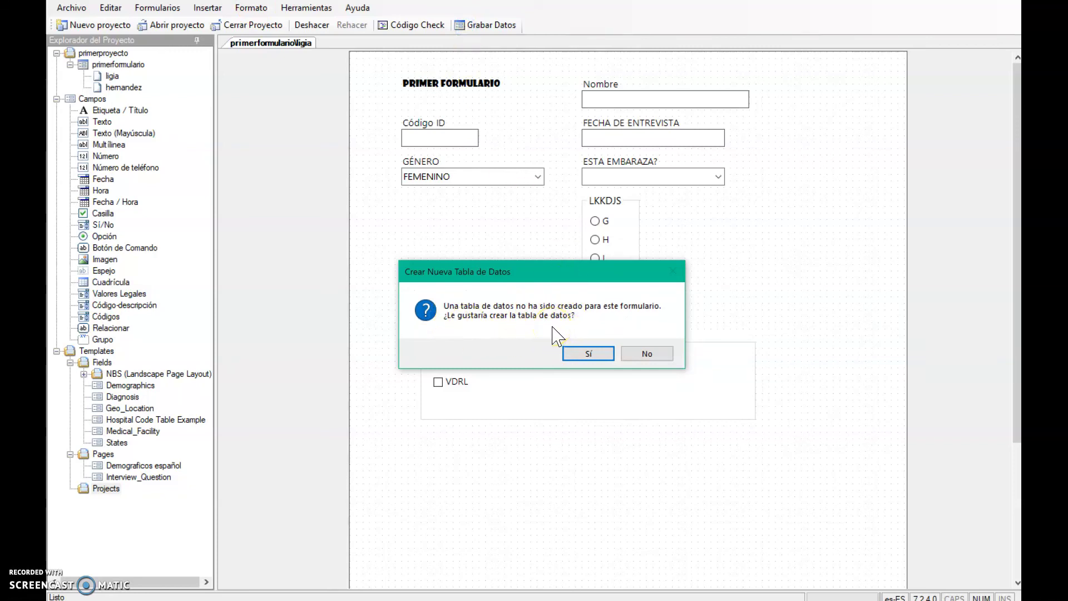
click(590, 354)
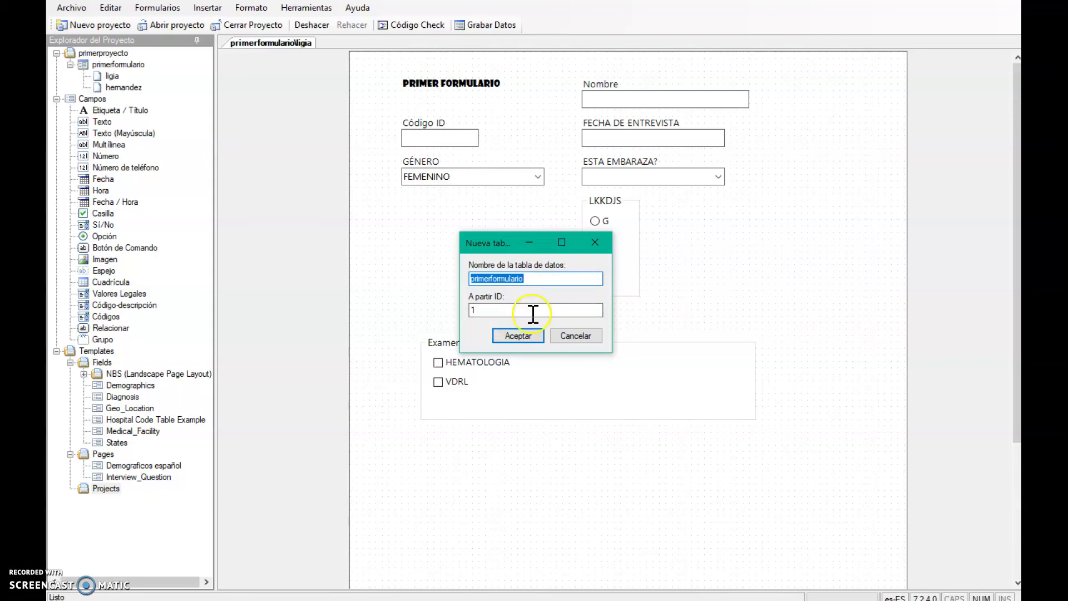
click(535, 335)
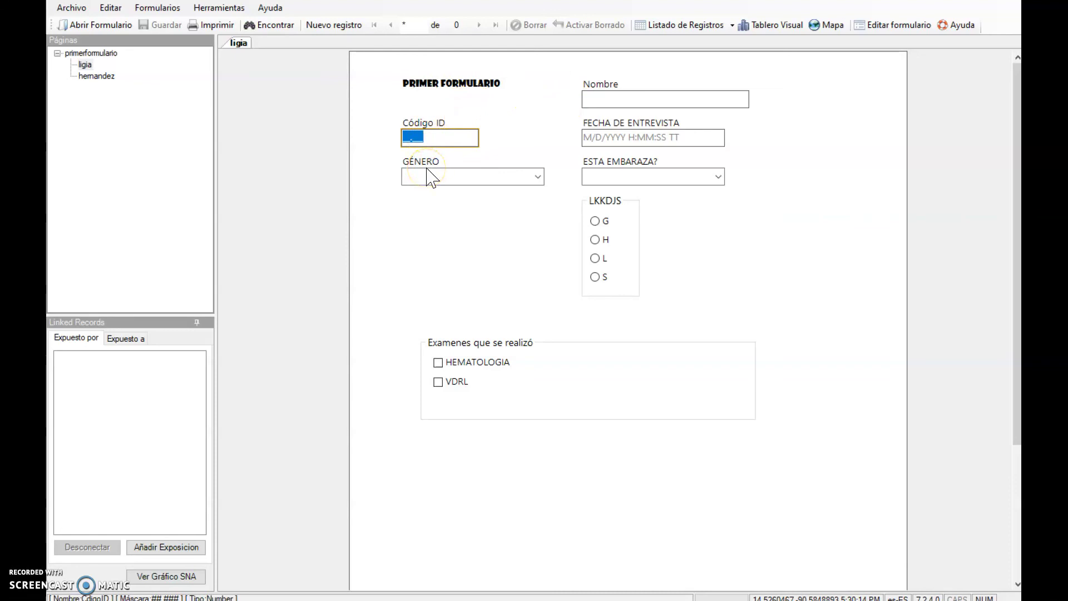
- Enter a test number in Código ID and sample text in Nombre, and try 1522 as the FECHA DE ENTREVISTA
text(61465)
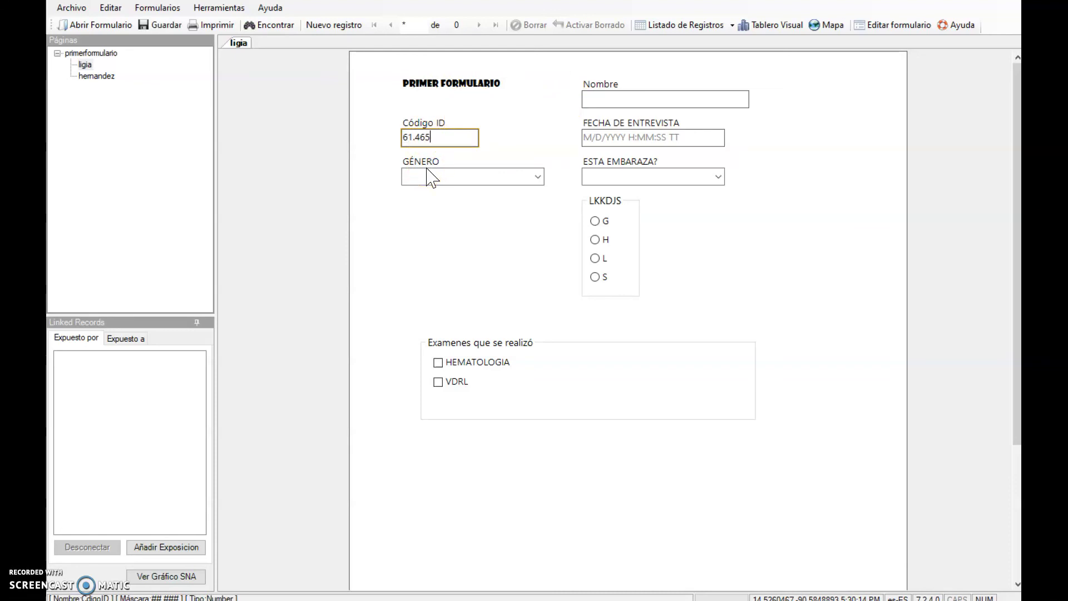
key(Tab)
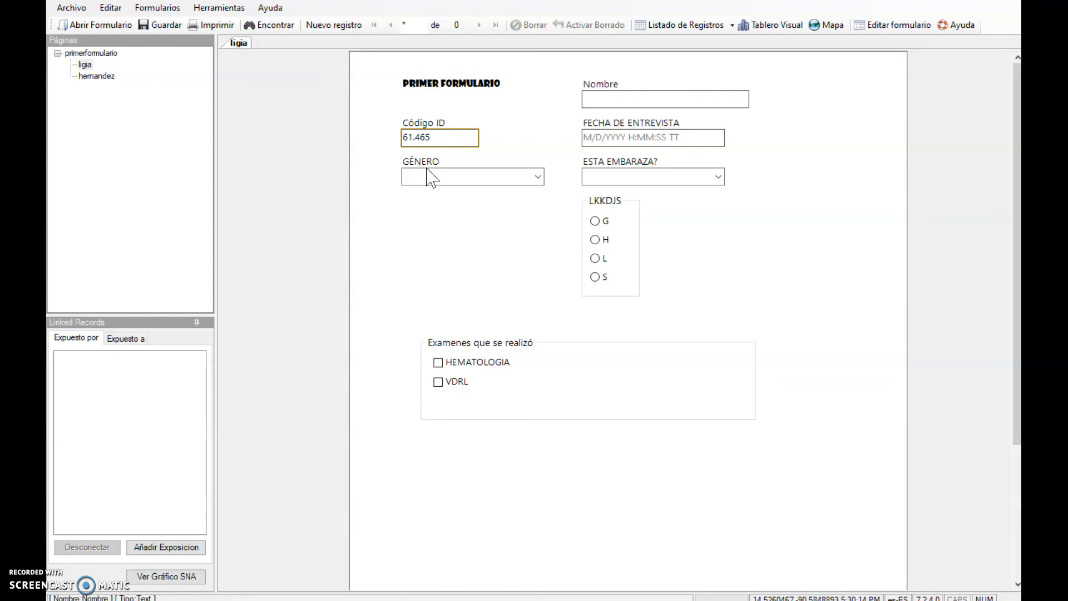
text(42sdfasdfsd)
key(Tab)
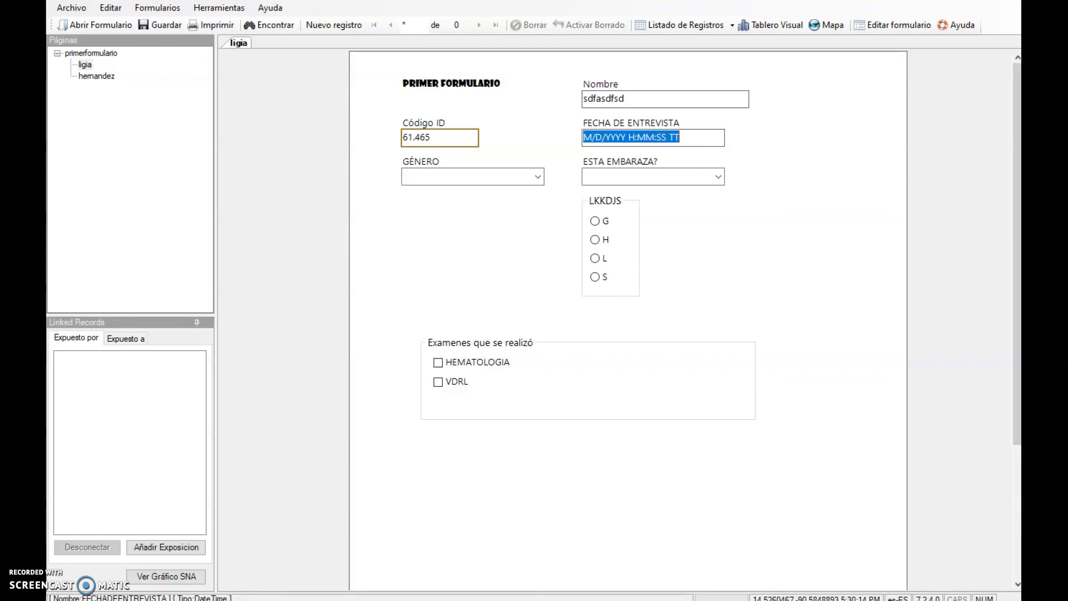
text(1522)
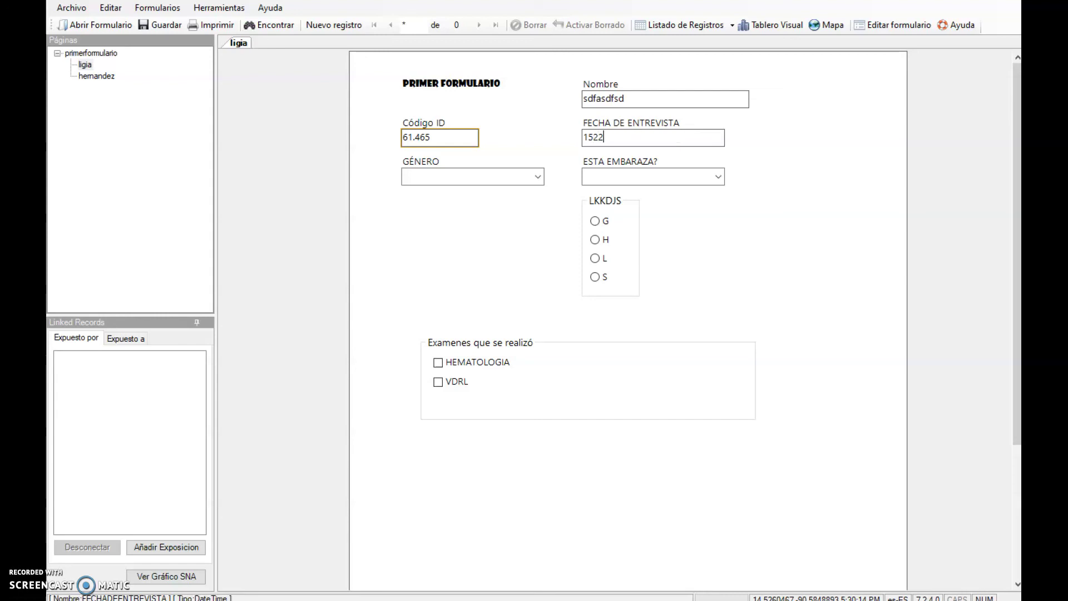
key(Tab)
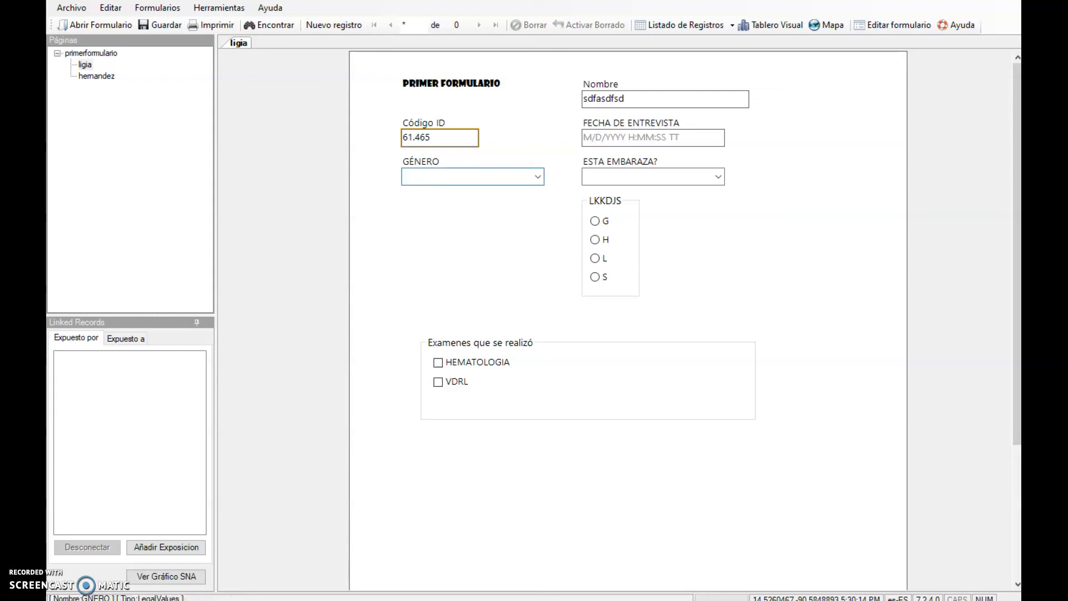
- Try entering 545 in GÉNERO, replace it with FEMENINO, and set ESTA EMBARAZA? to Yes
text(545)
key(BackSpace)
key(BackSpace)
key(BackSpace)
click(537, 177)
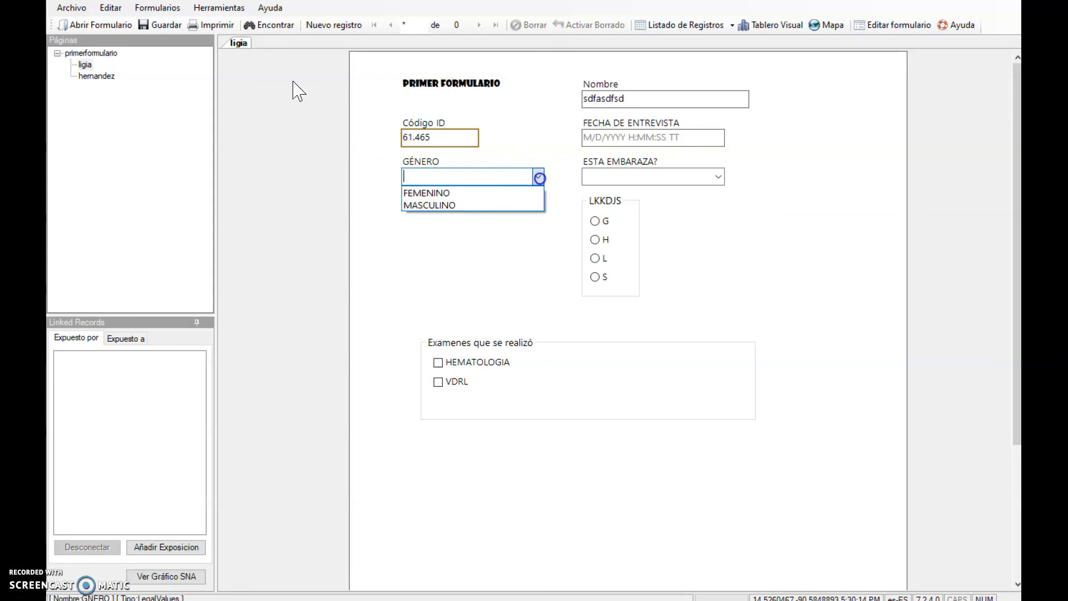
click(473, 190)
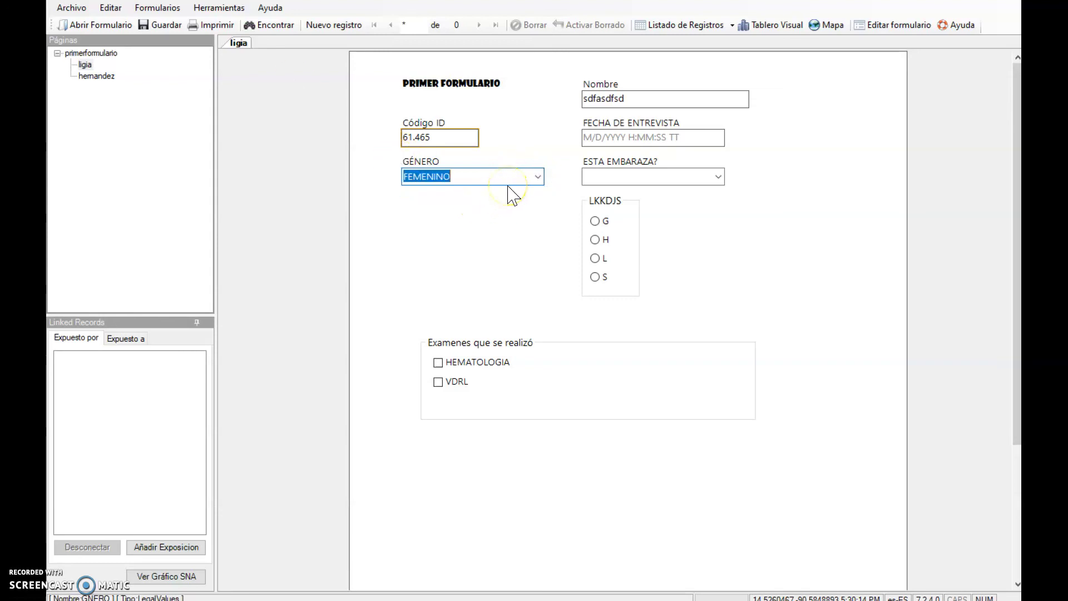
click(718, 177)
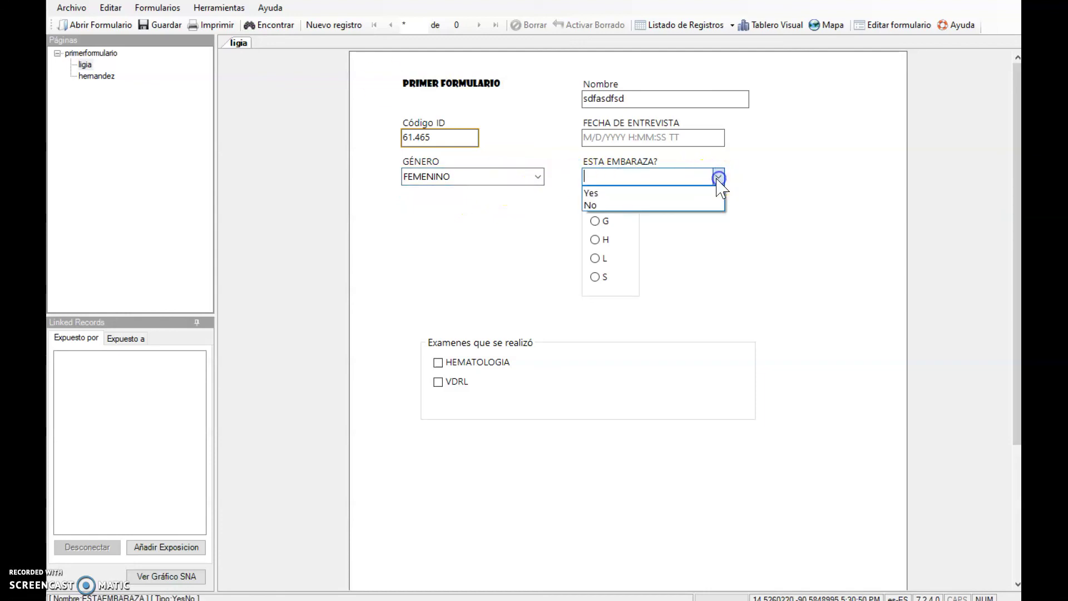
click(654, 193)
click(719, 177)
click(626, 193)
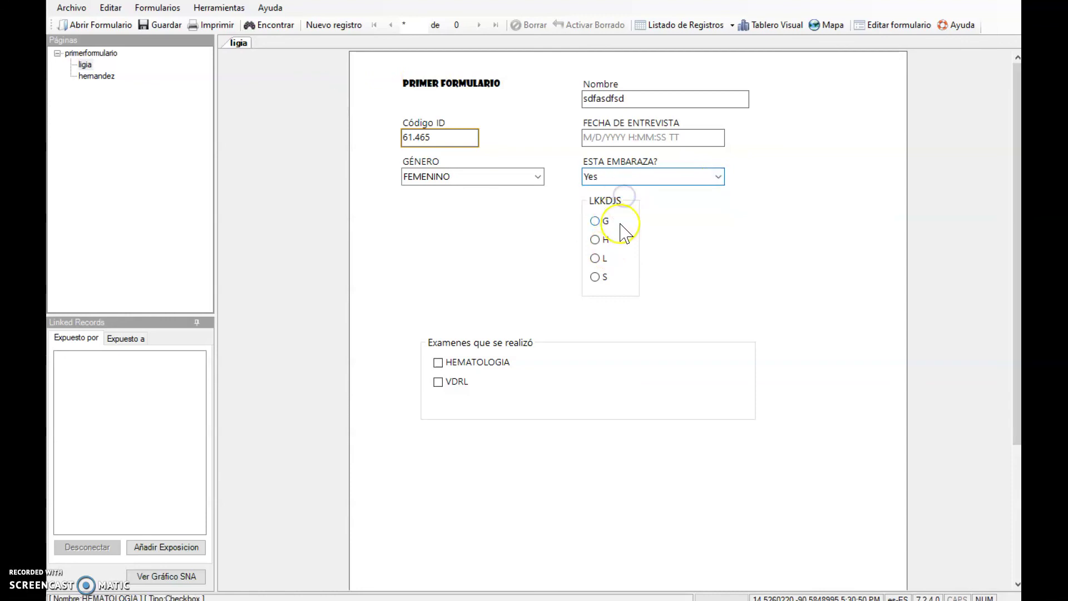
- Choose option H in the LKKDJS group and mark HEMATOLOGIA among the exams performed
click(595, 239)
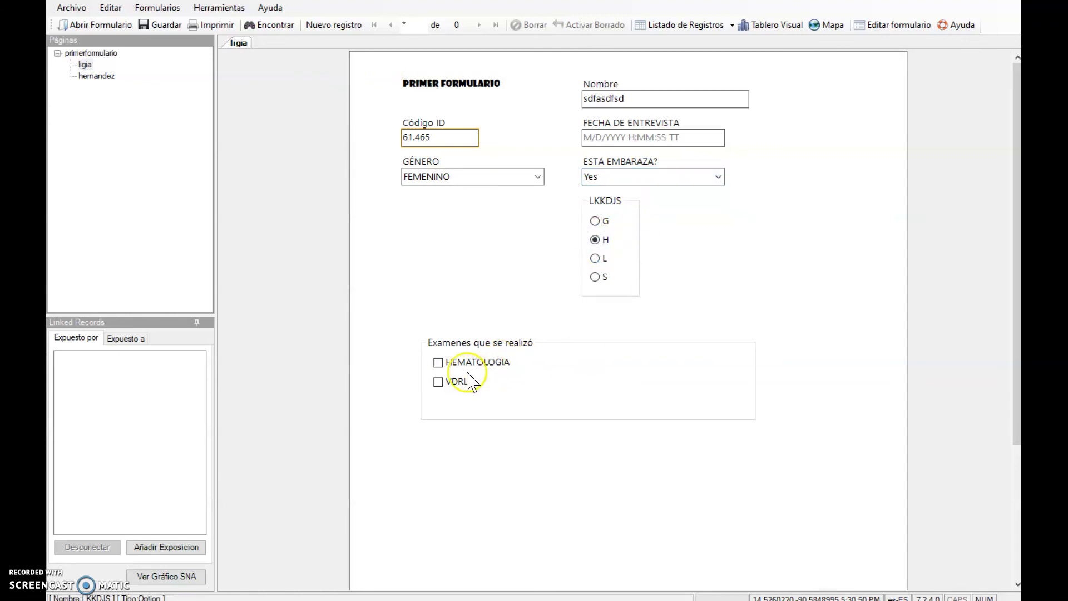
click(438, 362)
click(790, 286)
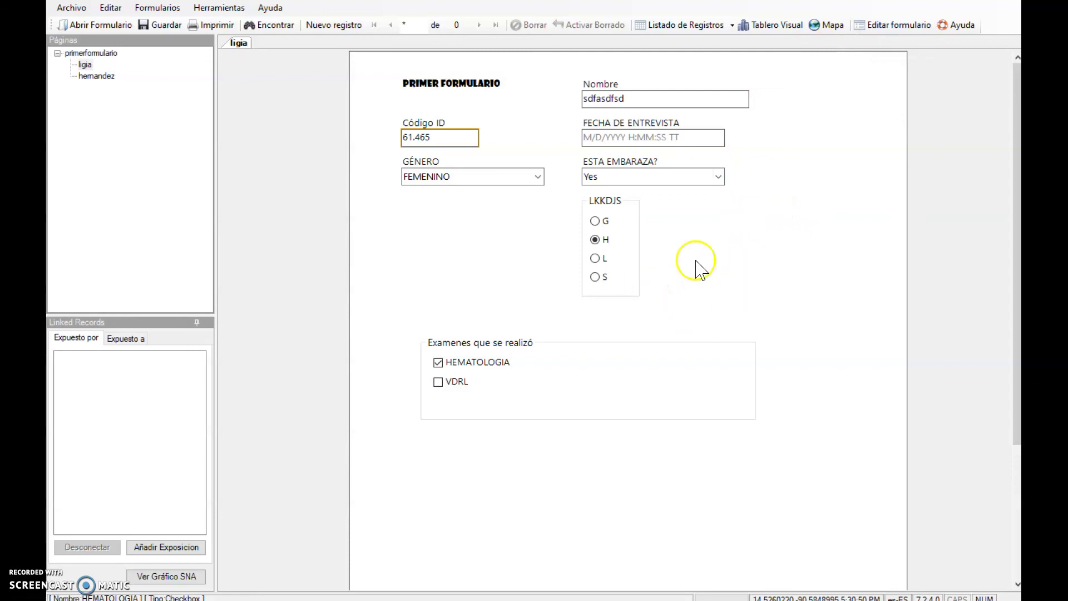
- Return to editing the form without saving the test record, and close the primerproyecto project
click(894, 28)
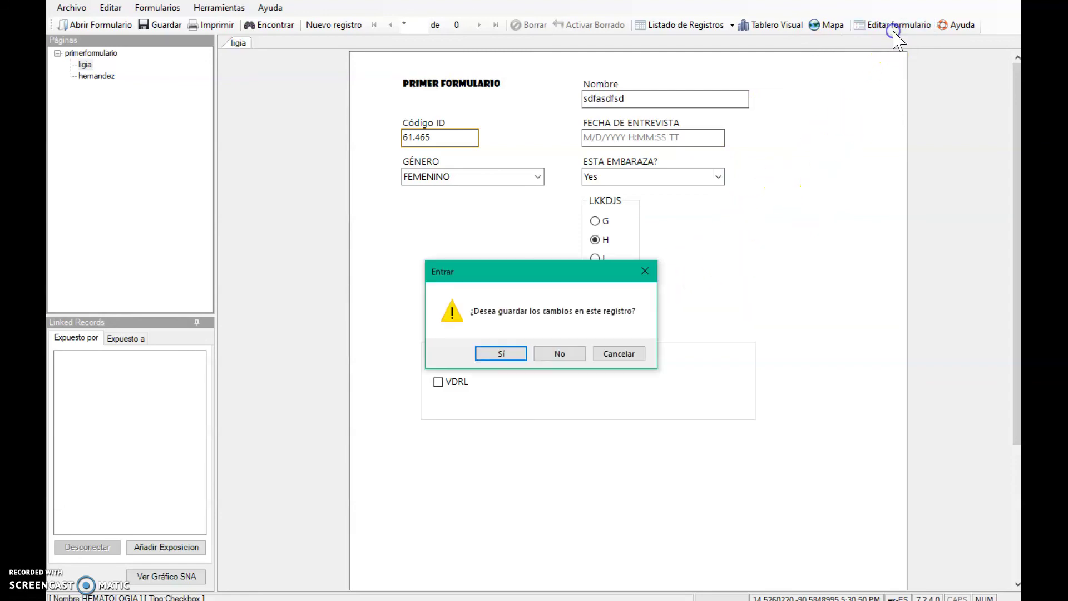
click(551, 356)
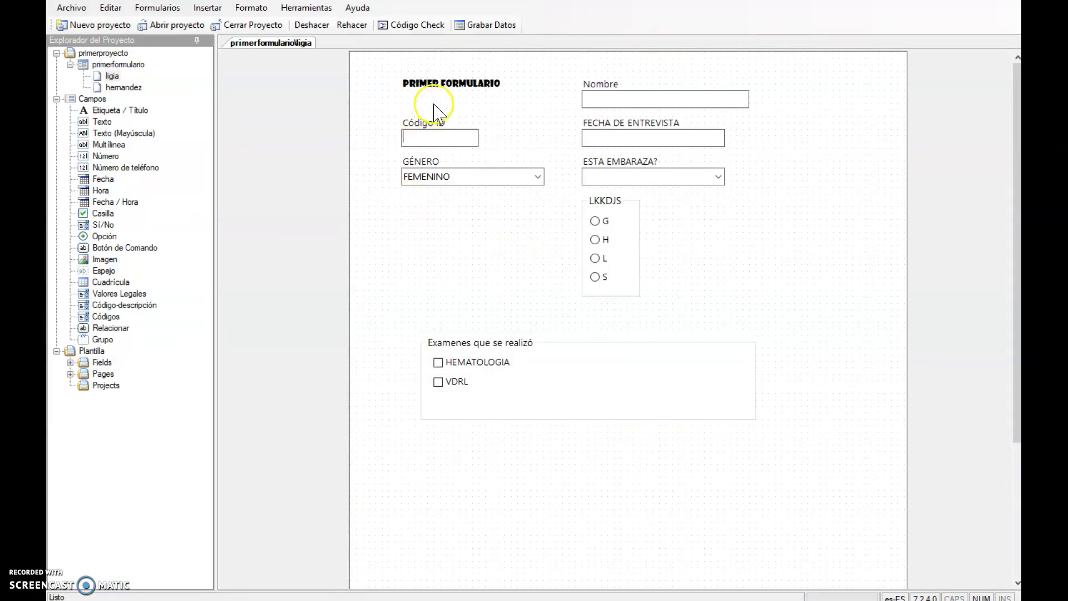
click(246, 34)
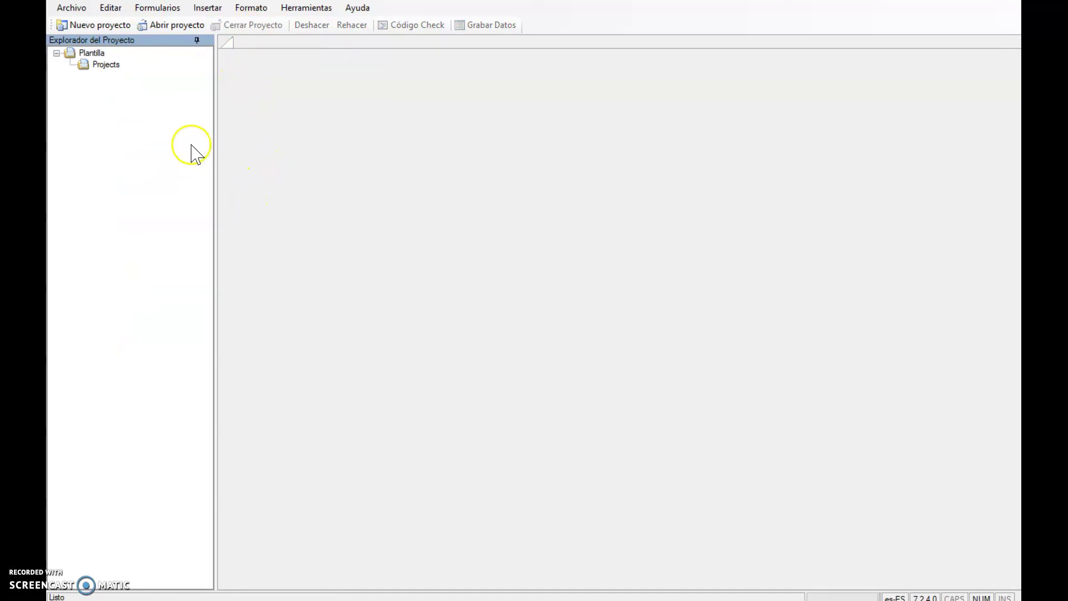
- Open the existing project stored in the EColi folder of the Epi Info 7 projects
click(181, 22)
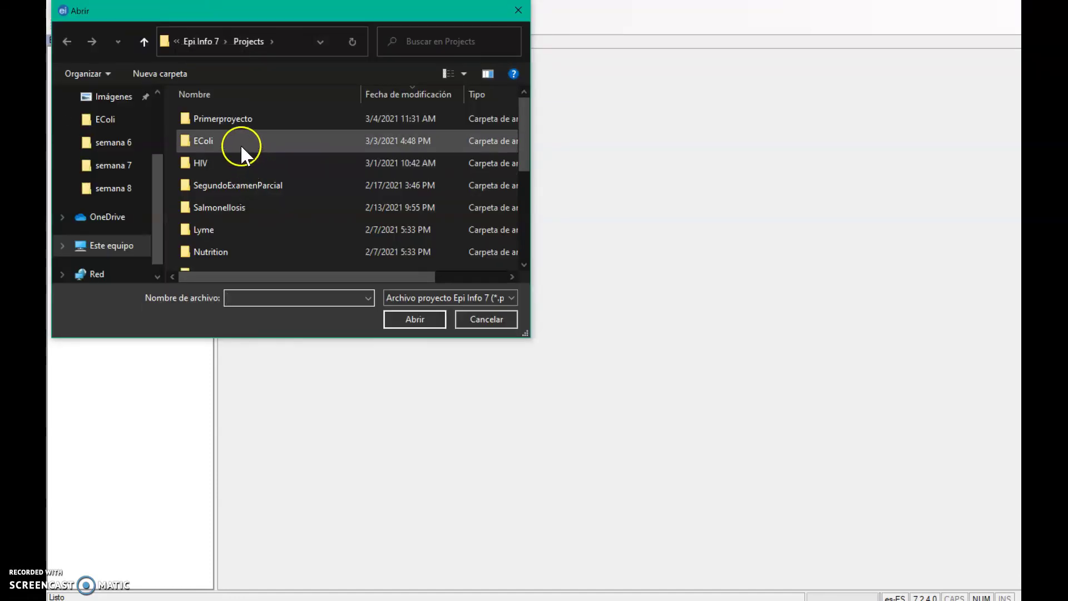
click(219, 138)
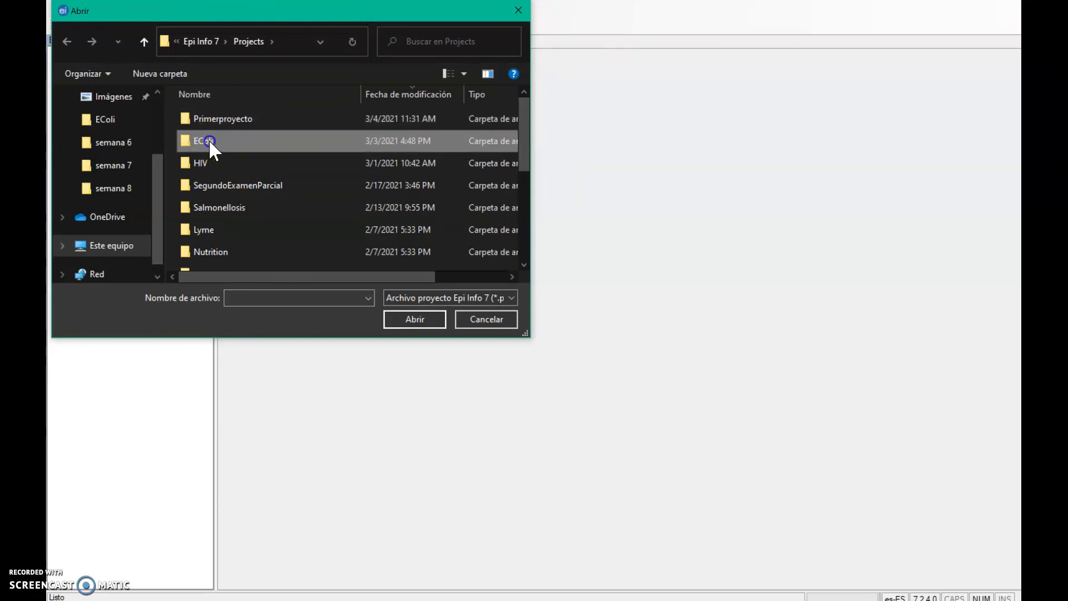
double_click(209, 140)
click(205, 115)
click(414, 319)
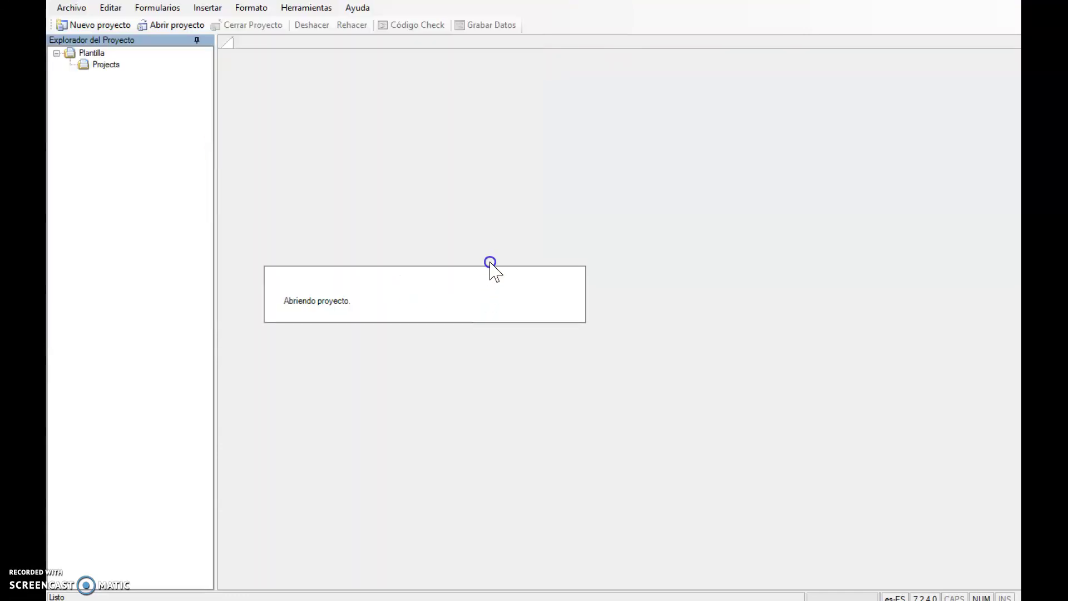